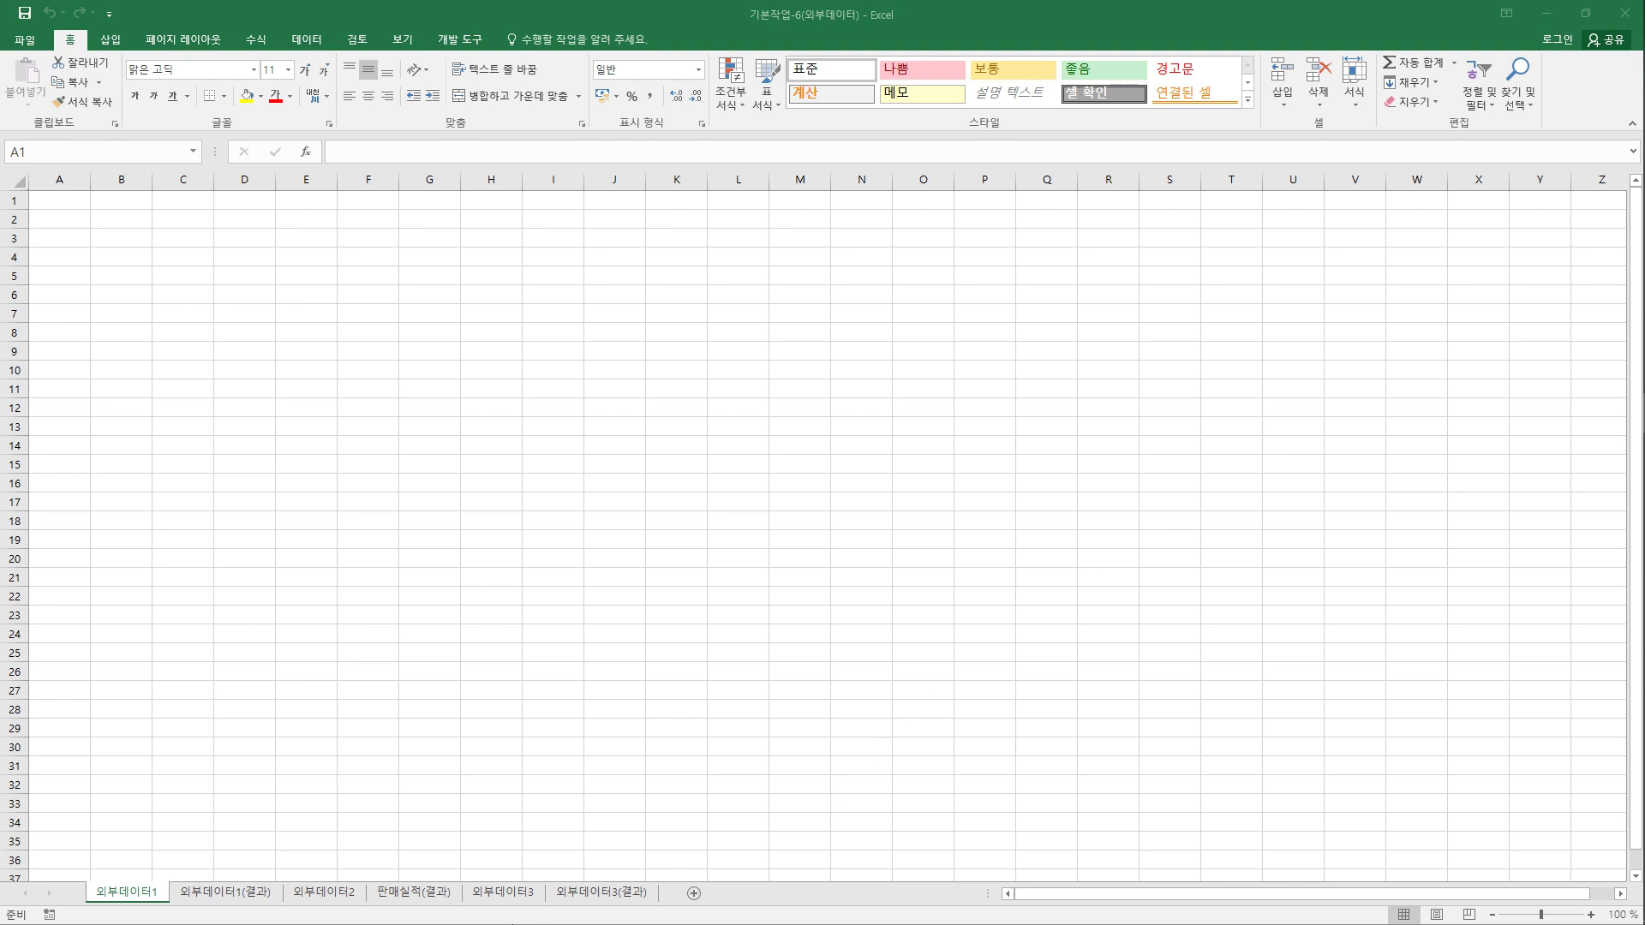
- Start a text file import at cell A3 of the 외부데이터1 sheet, using 자격시험자료 from the 컴활2급 > 이론 folder
click(141, 894)
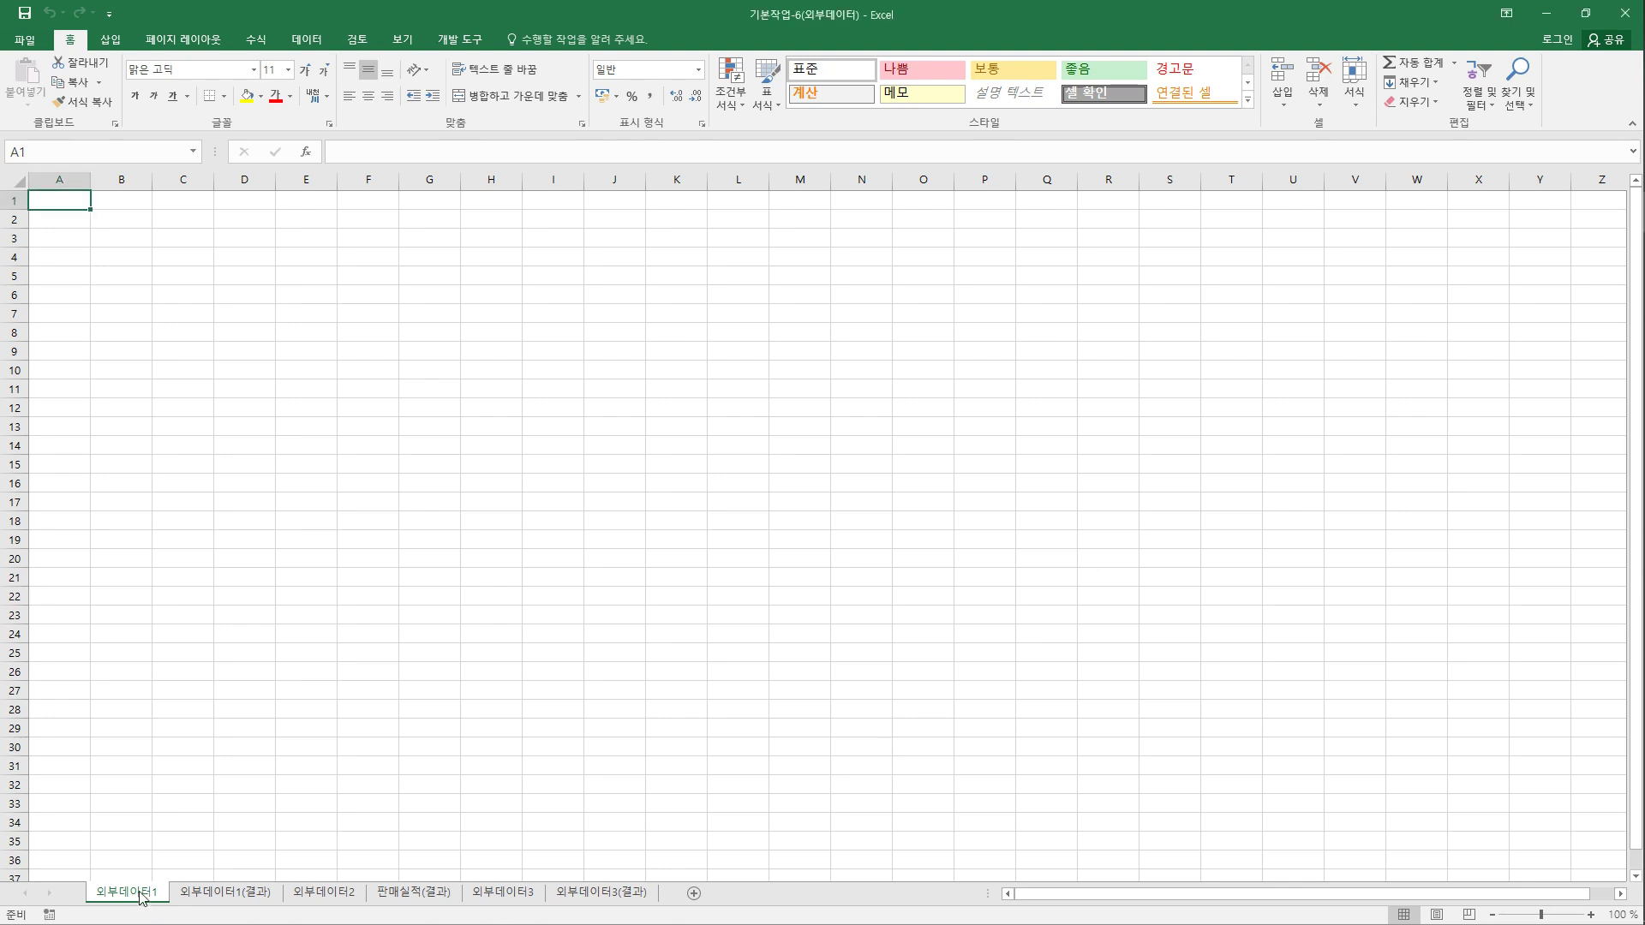
click(53, 246)
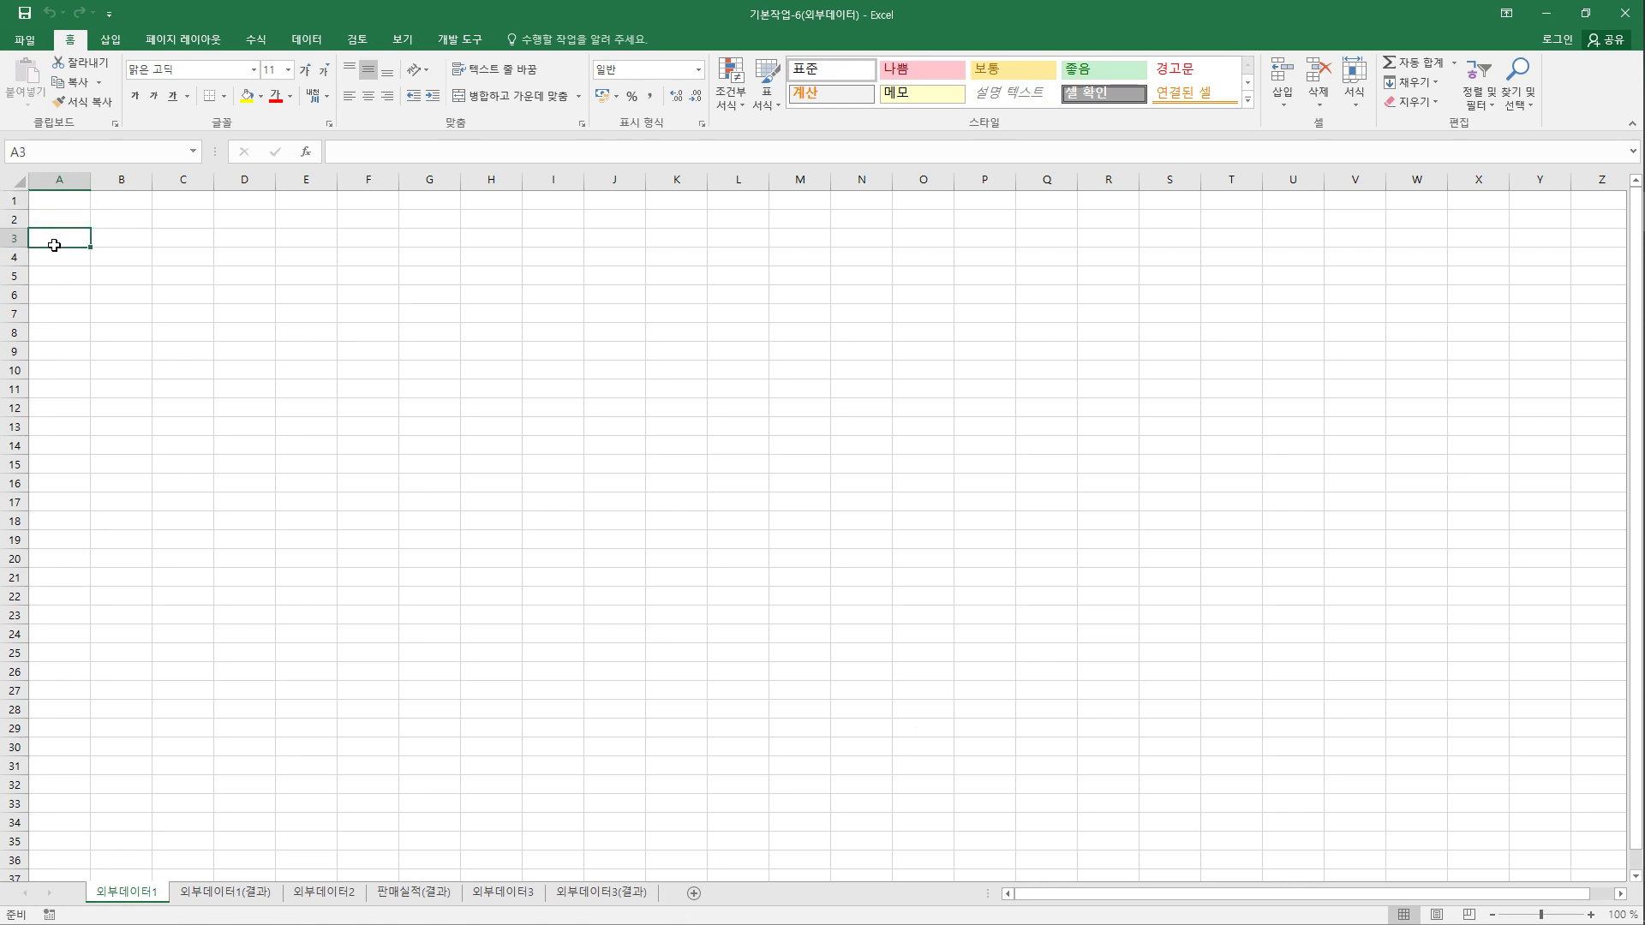
click(300, 41)
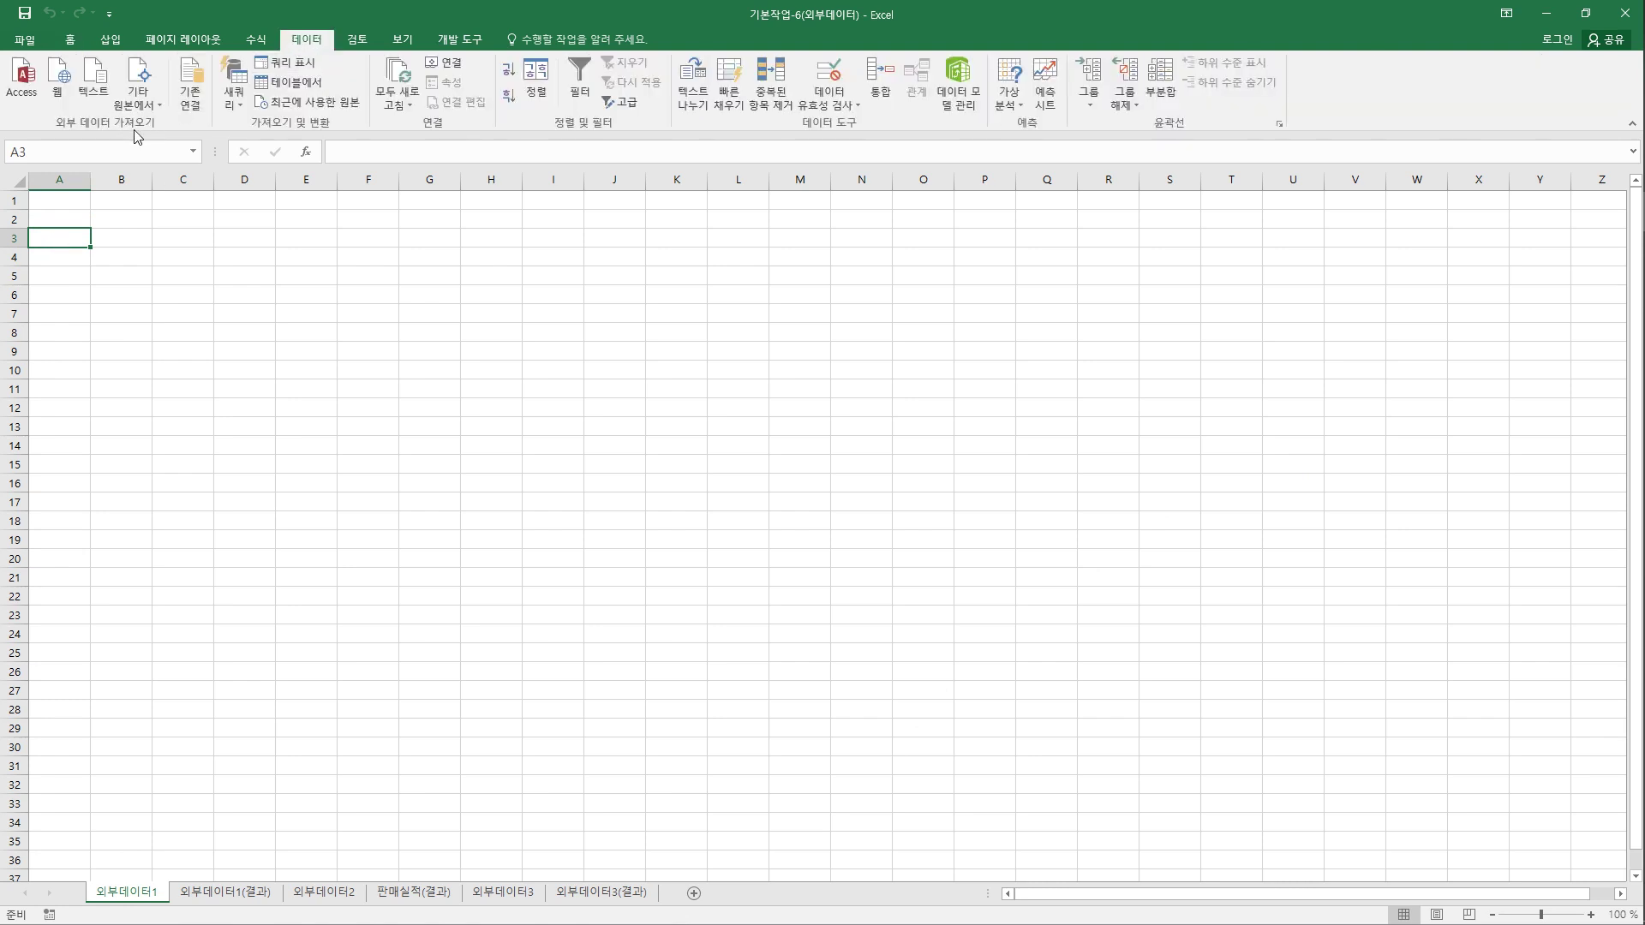
click(94, 86)
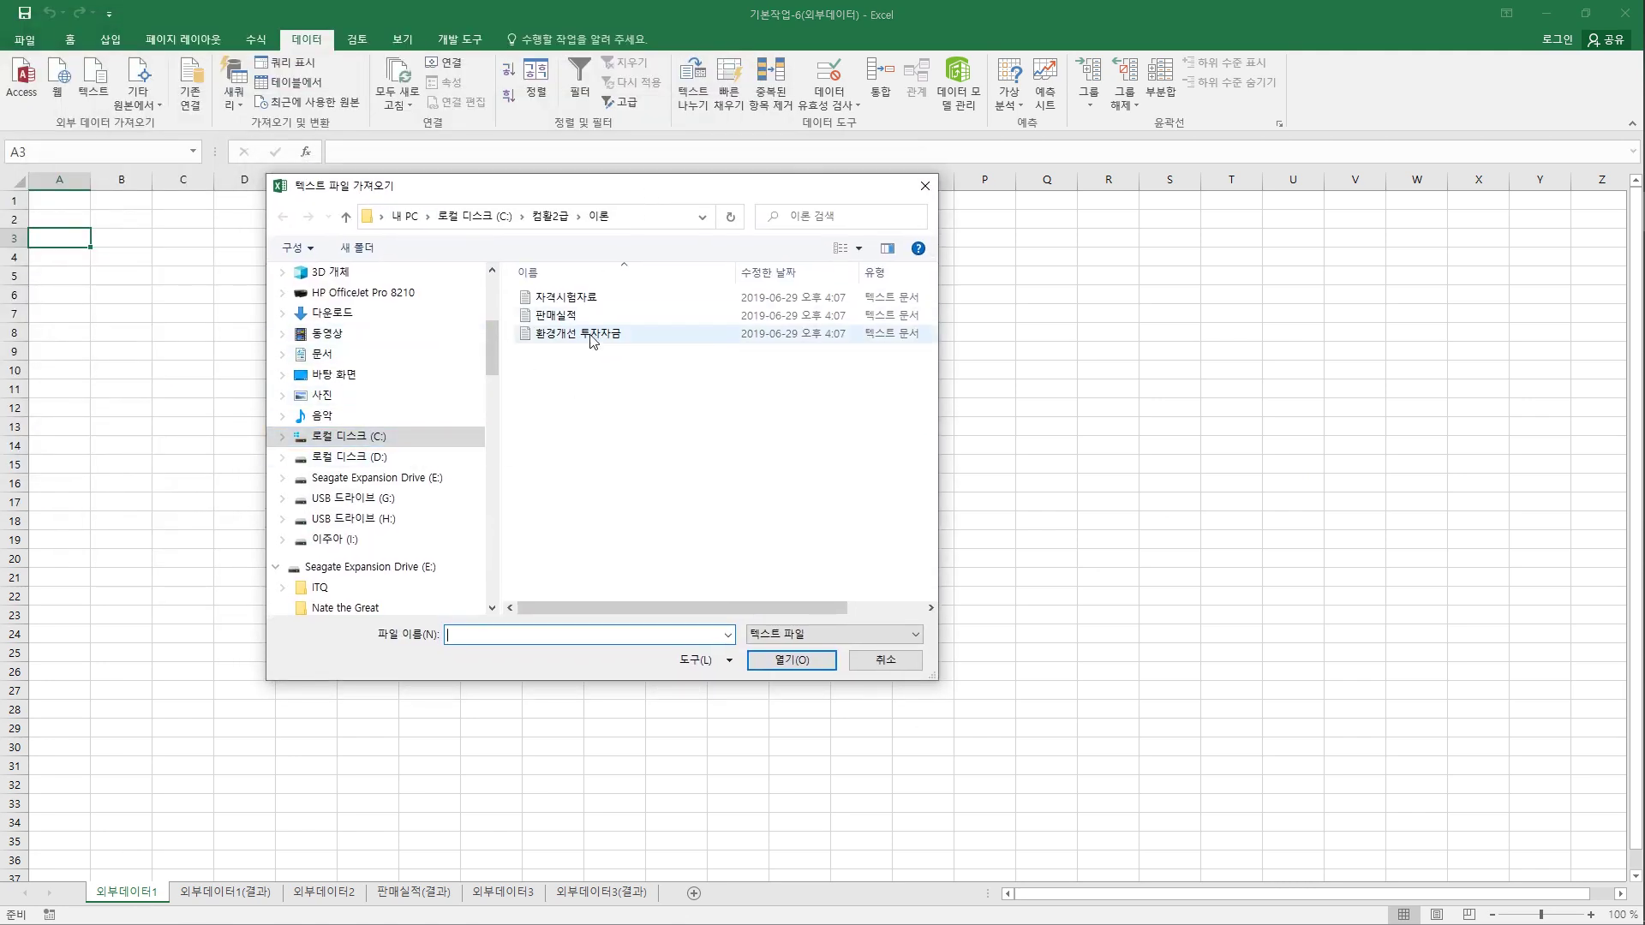
click(550, 216)
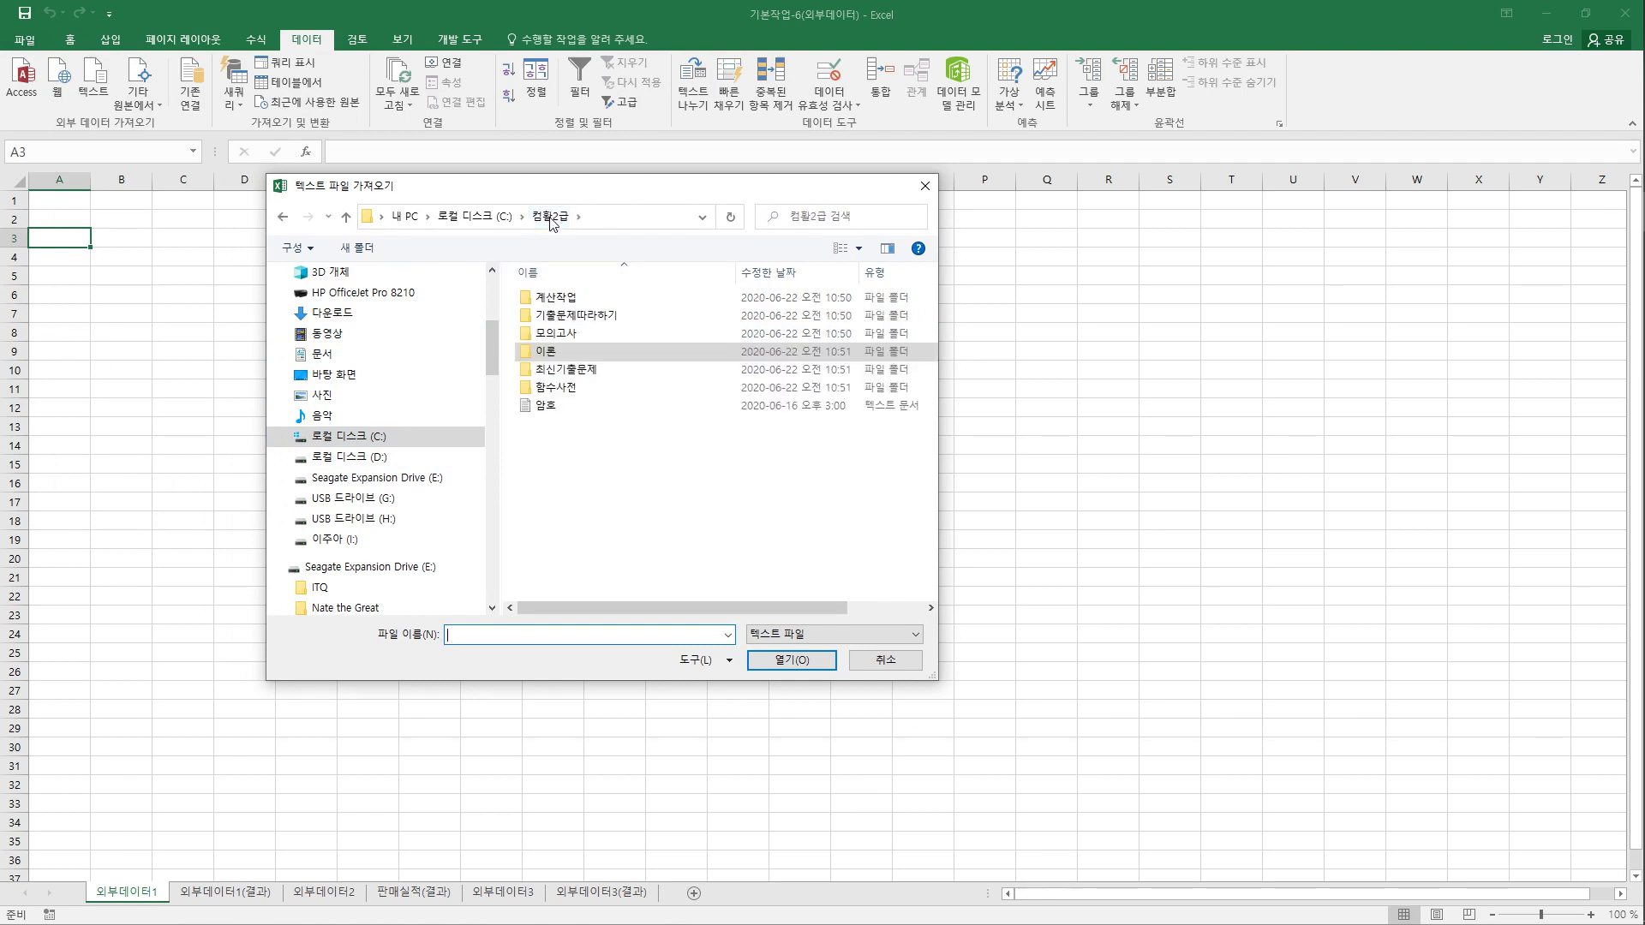
double_click(551, 354)
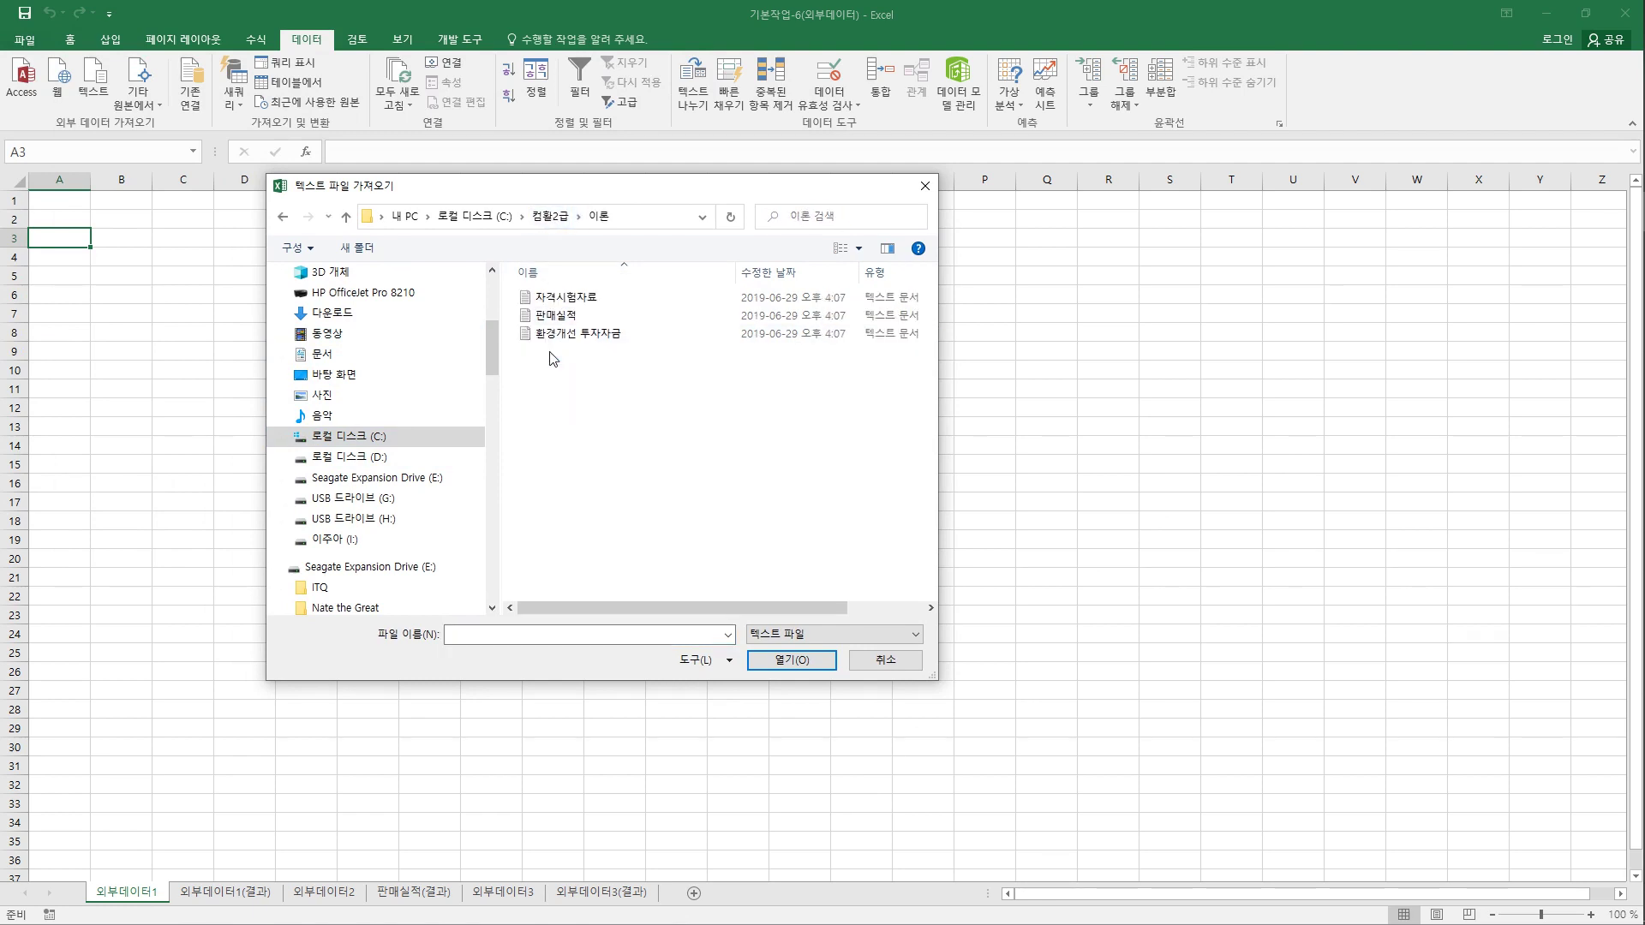
click(548, 301)
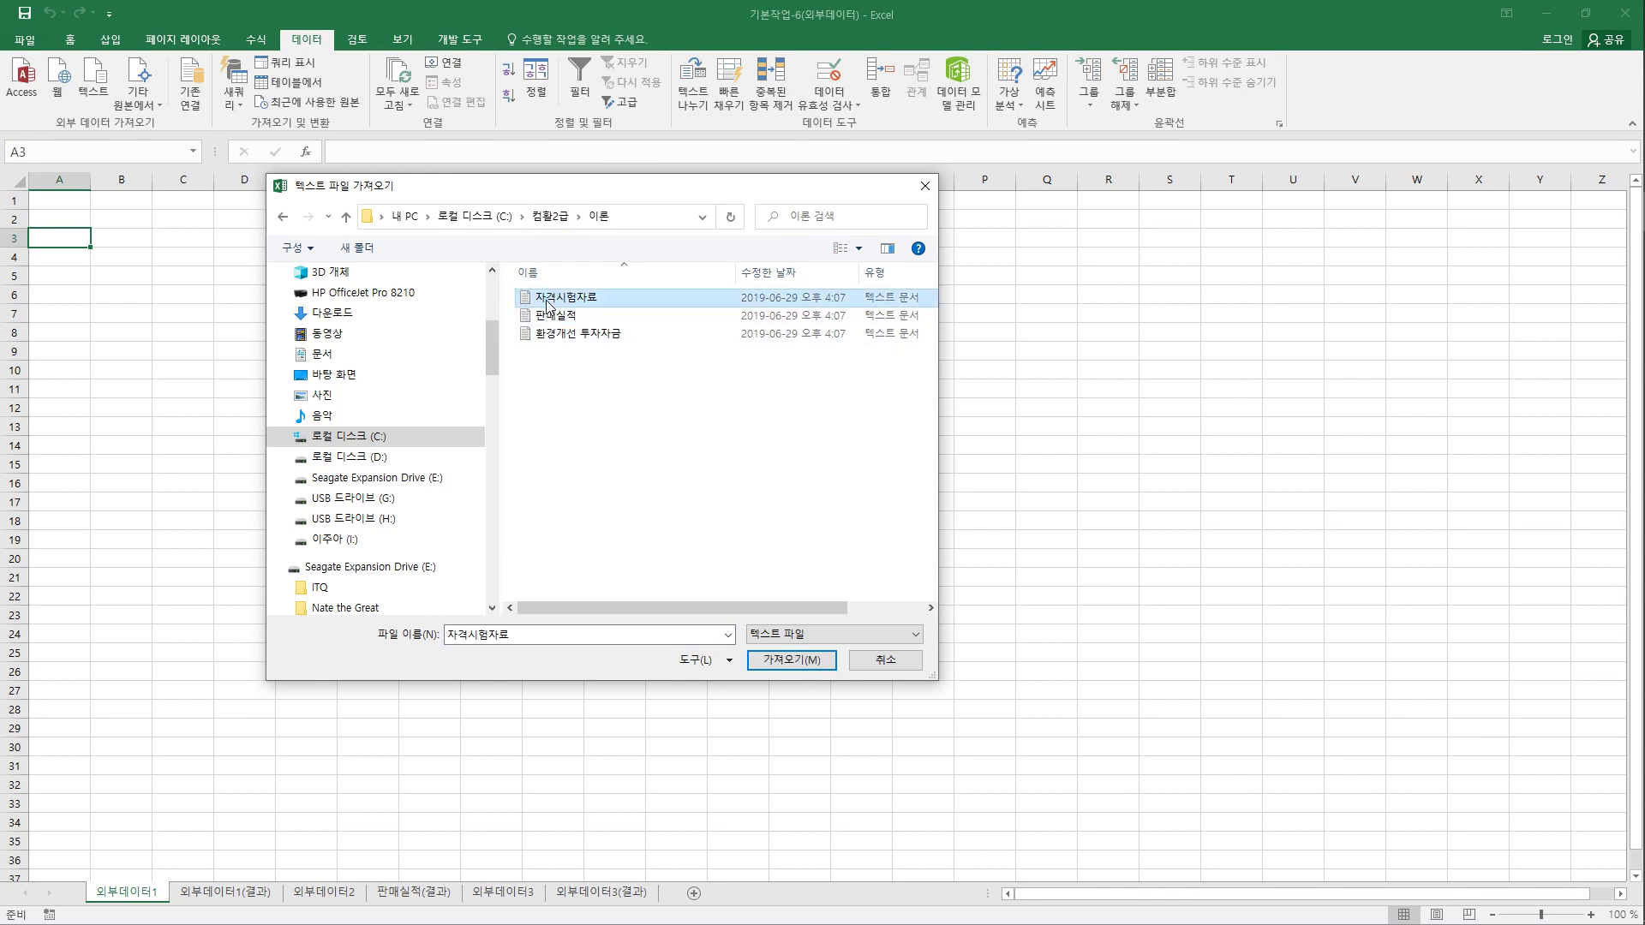
click(794, 657)
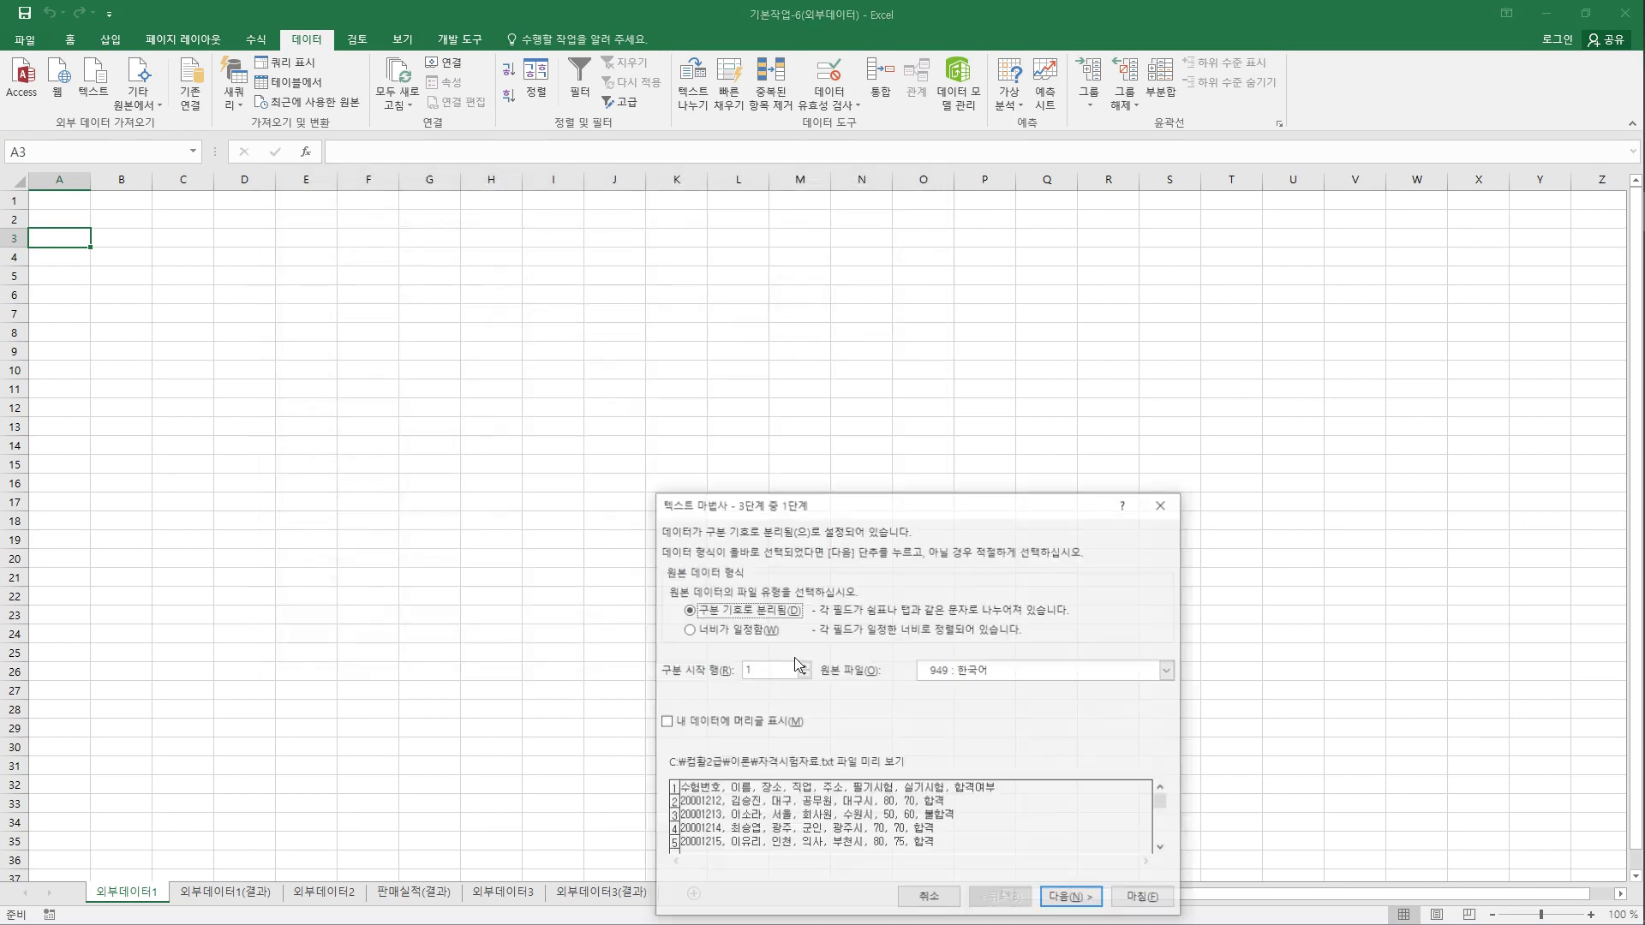
- Split the 자격시험자료 text as delimited data with comma as the only delimiter, keeping the General format for all columns
drag(796, 510, 586, 271)
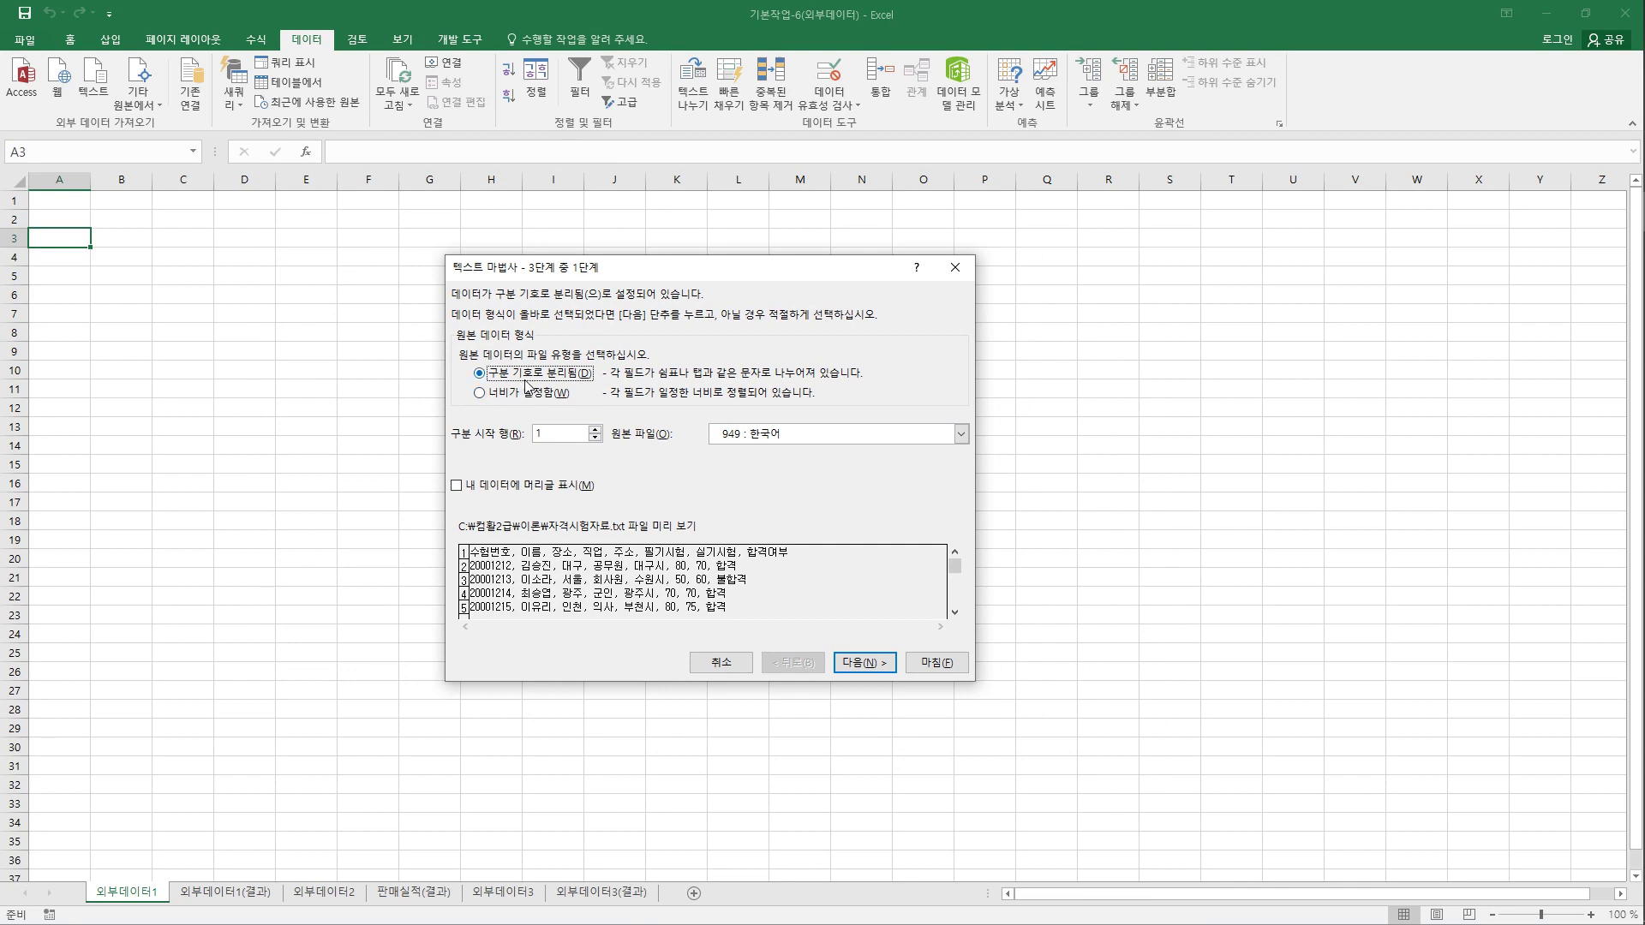
click(857, 668)
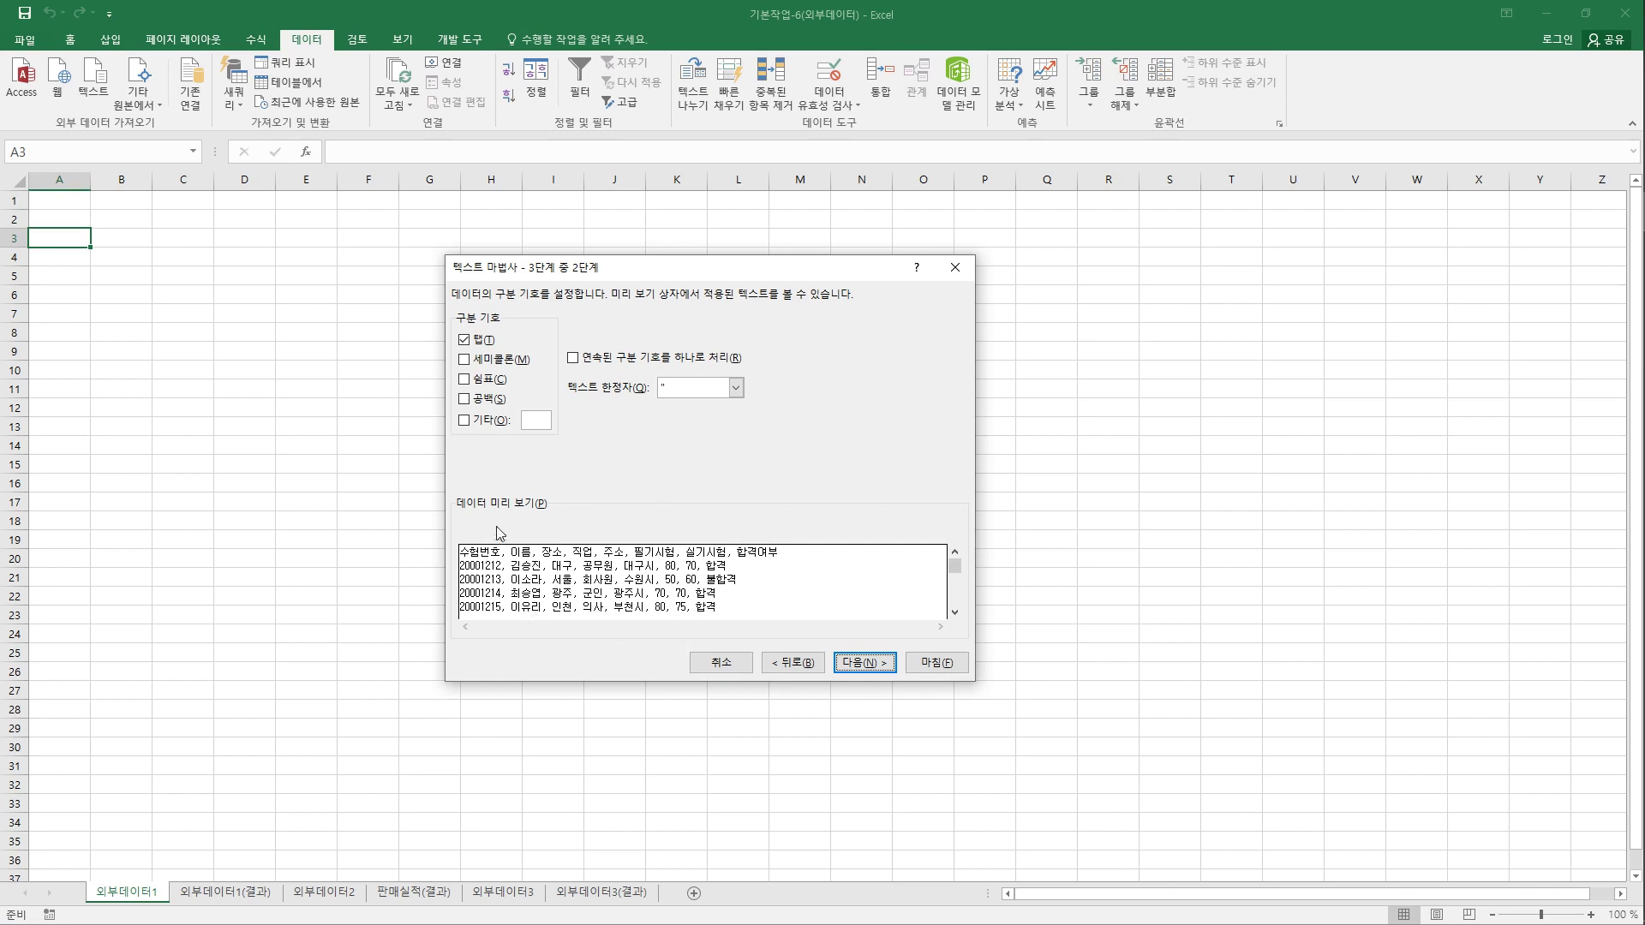
click(468, 385)
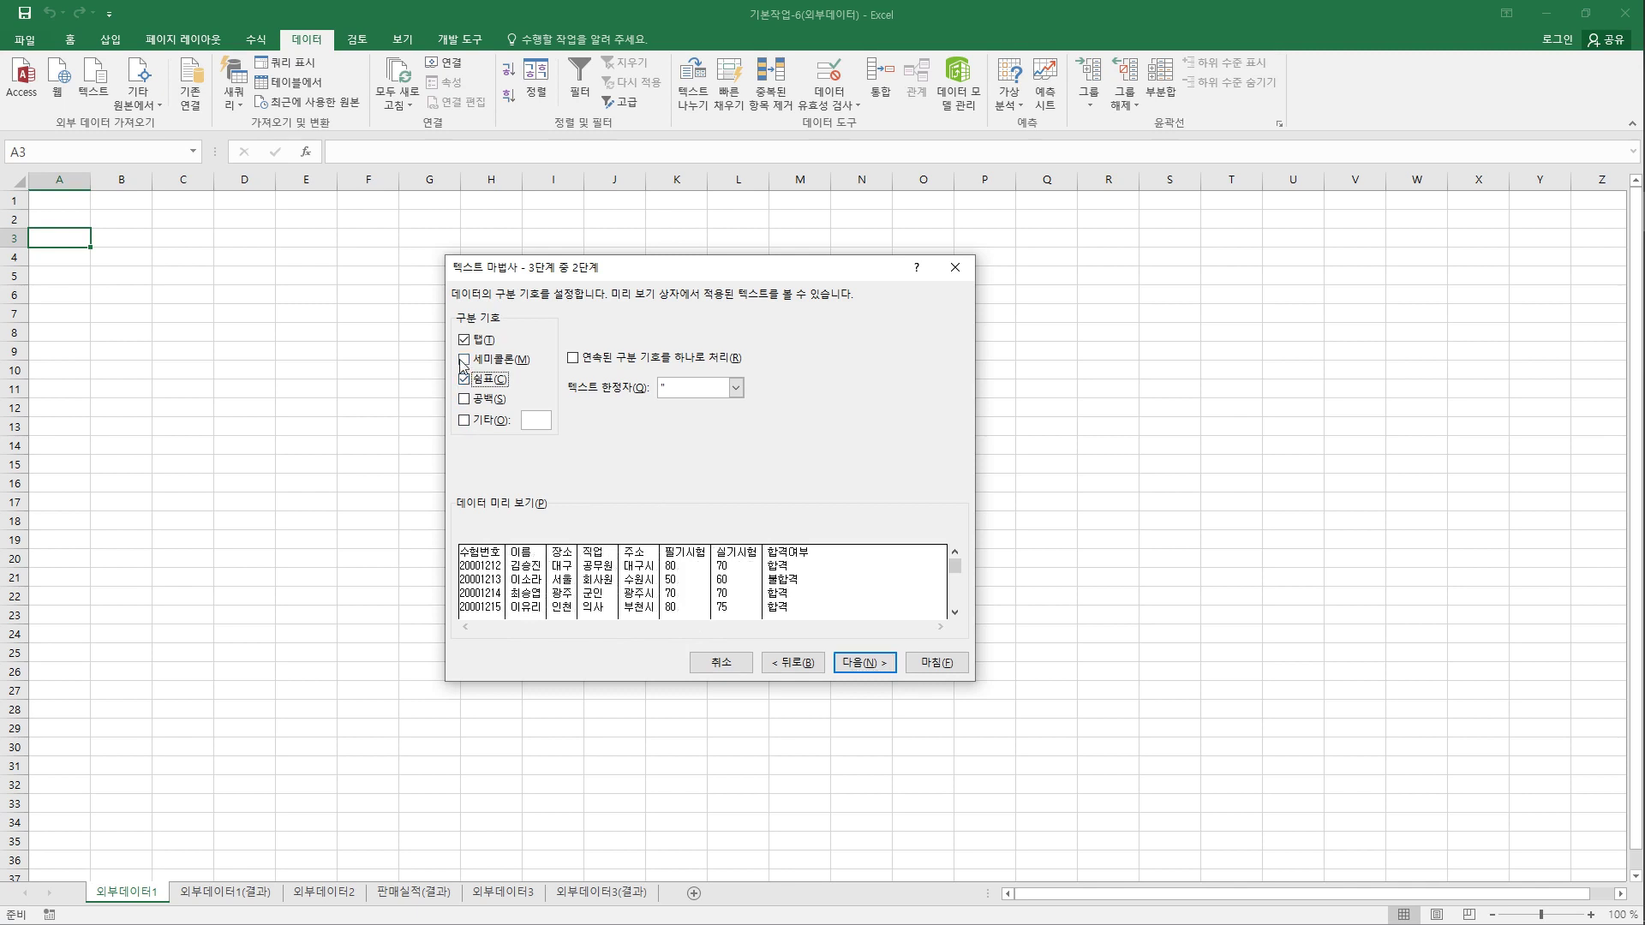
click(465, 340)
click(852, 671)
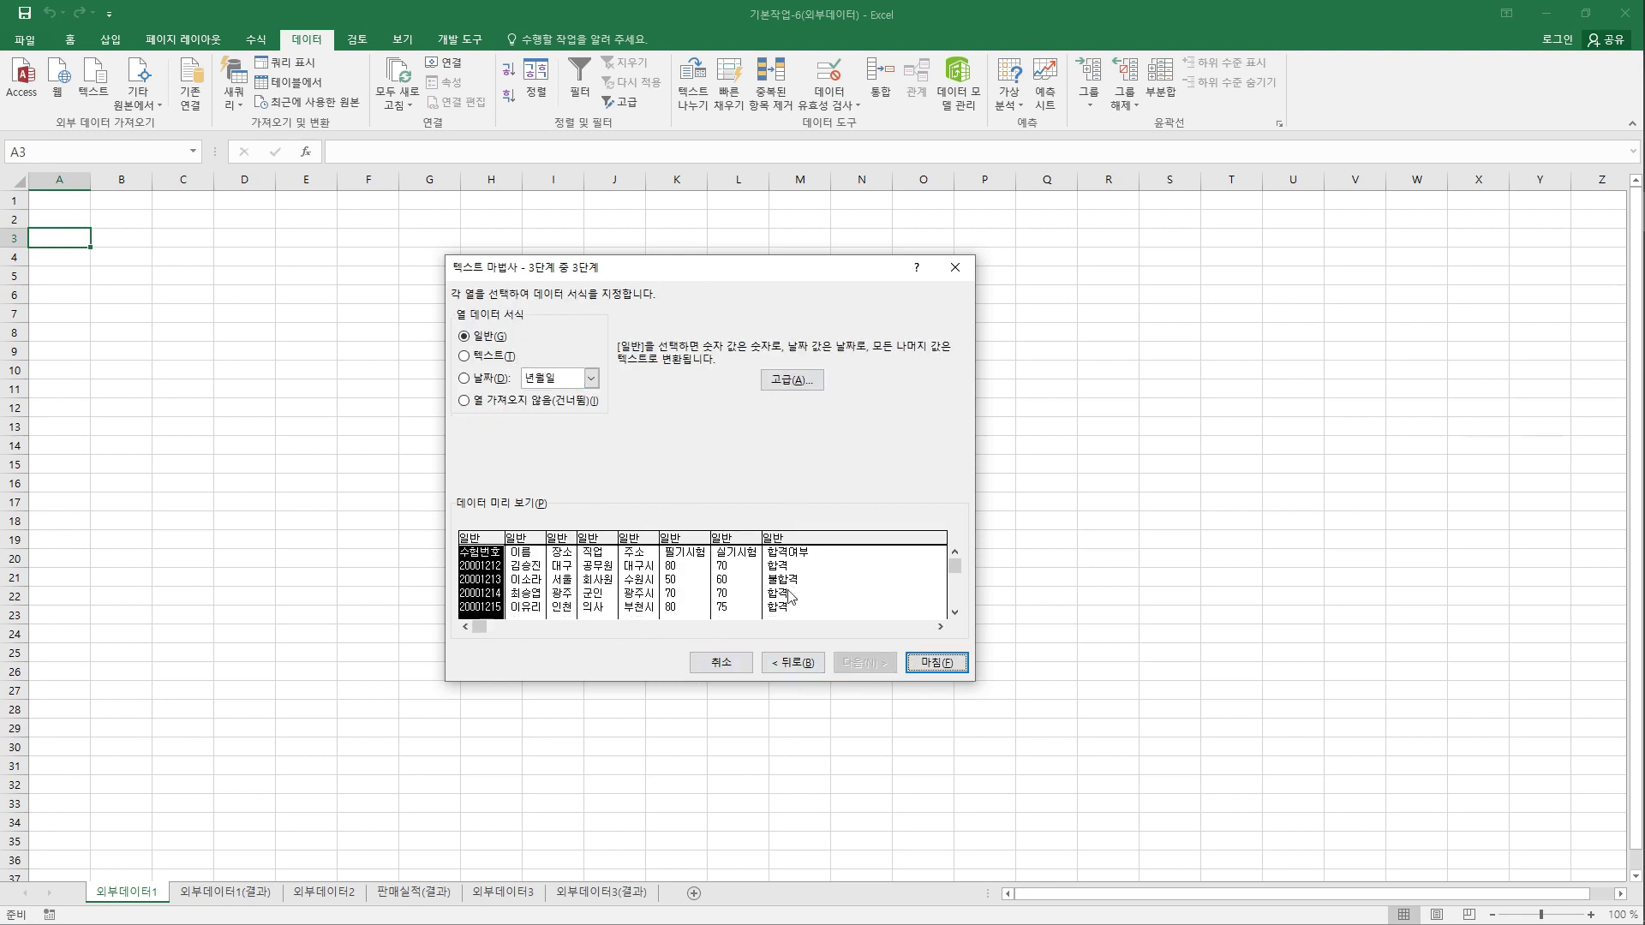
click(788, 539)
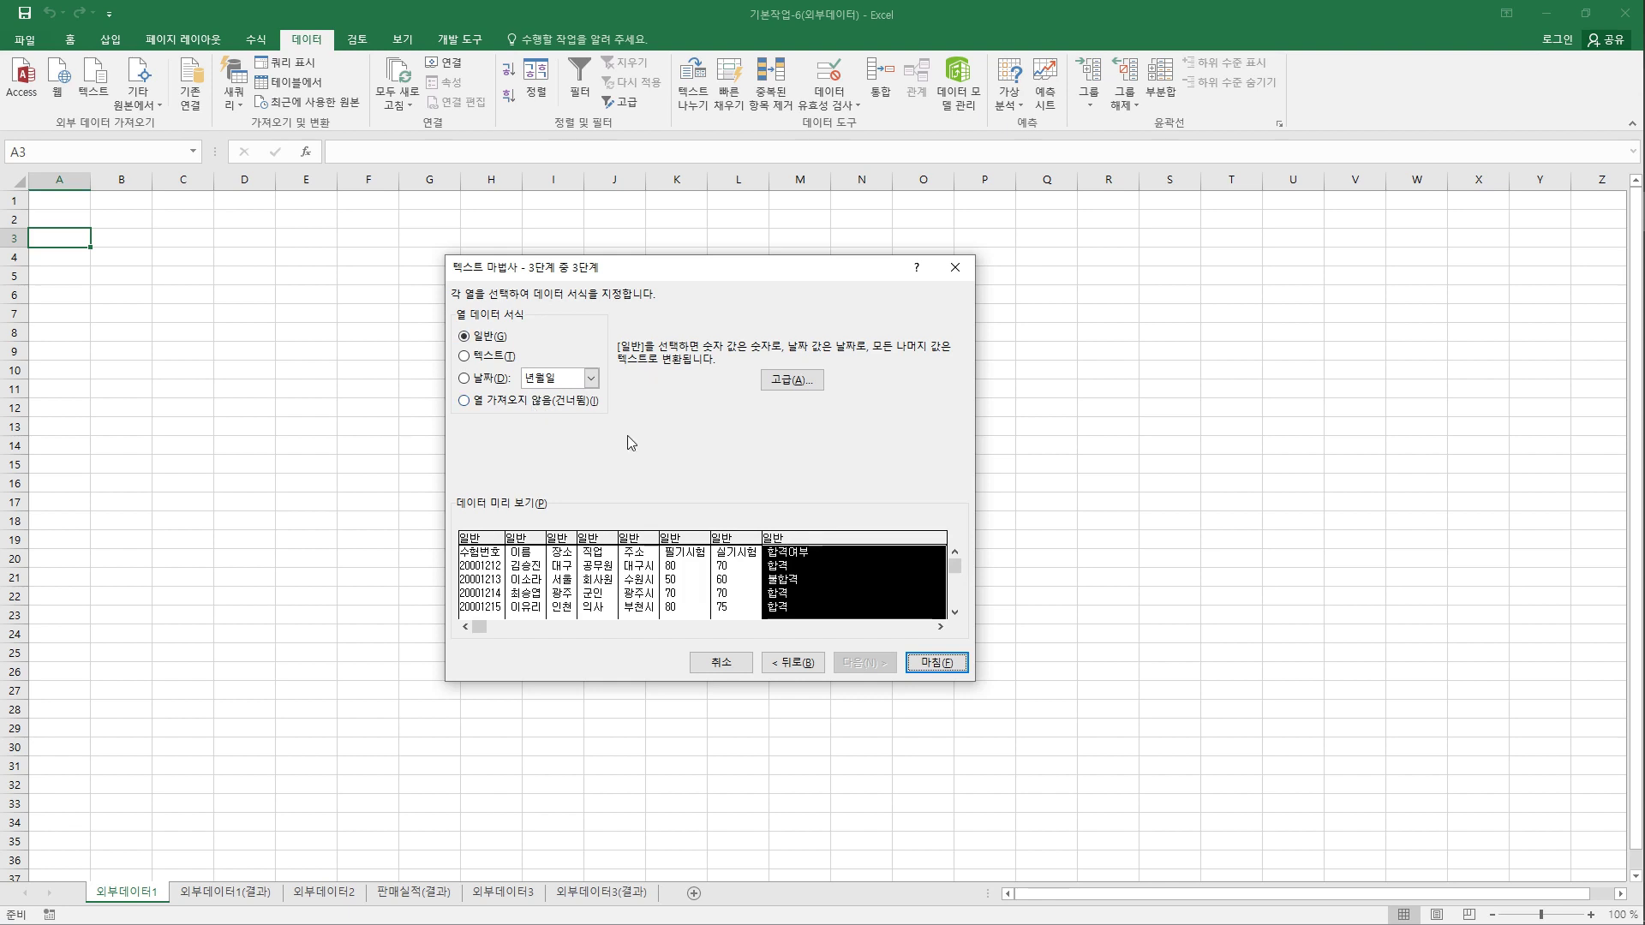
click(490, 540)
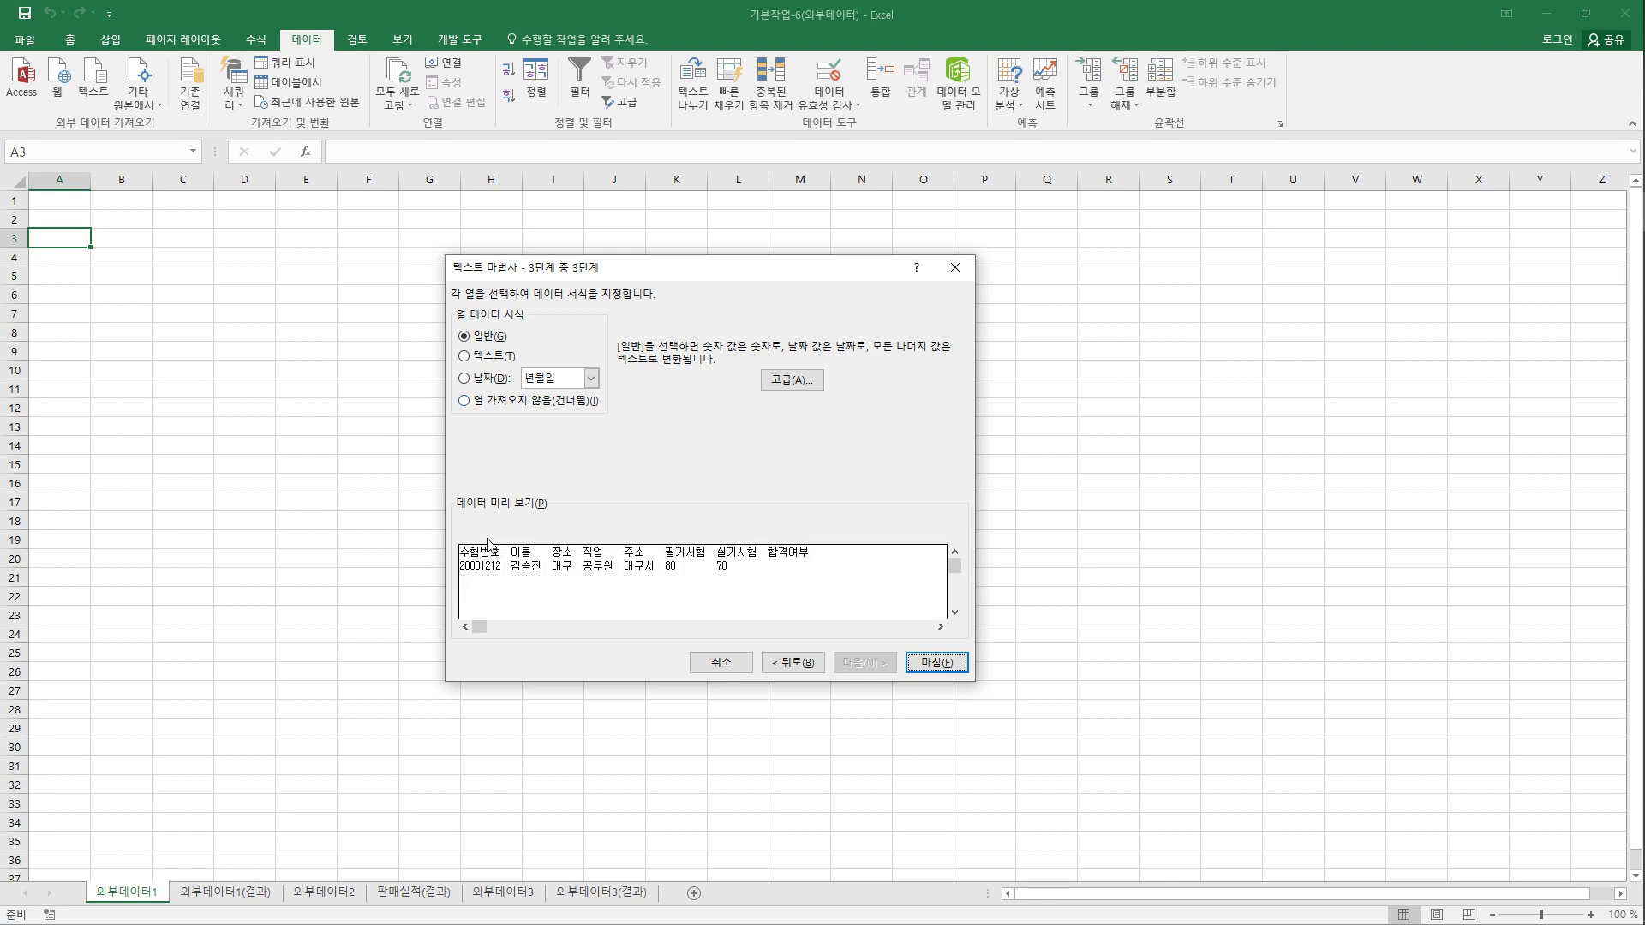
click(936, 665)
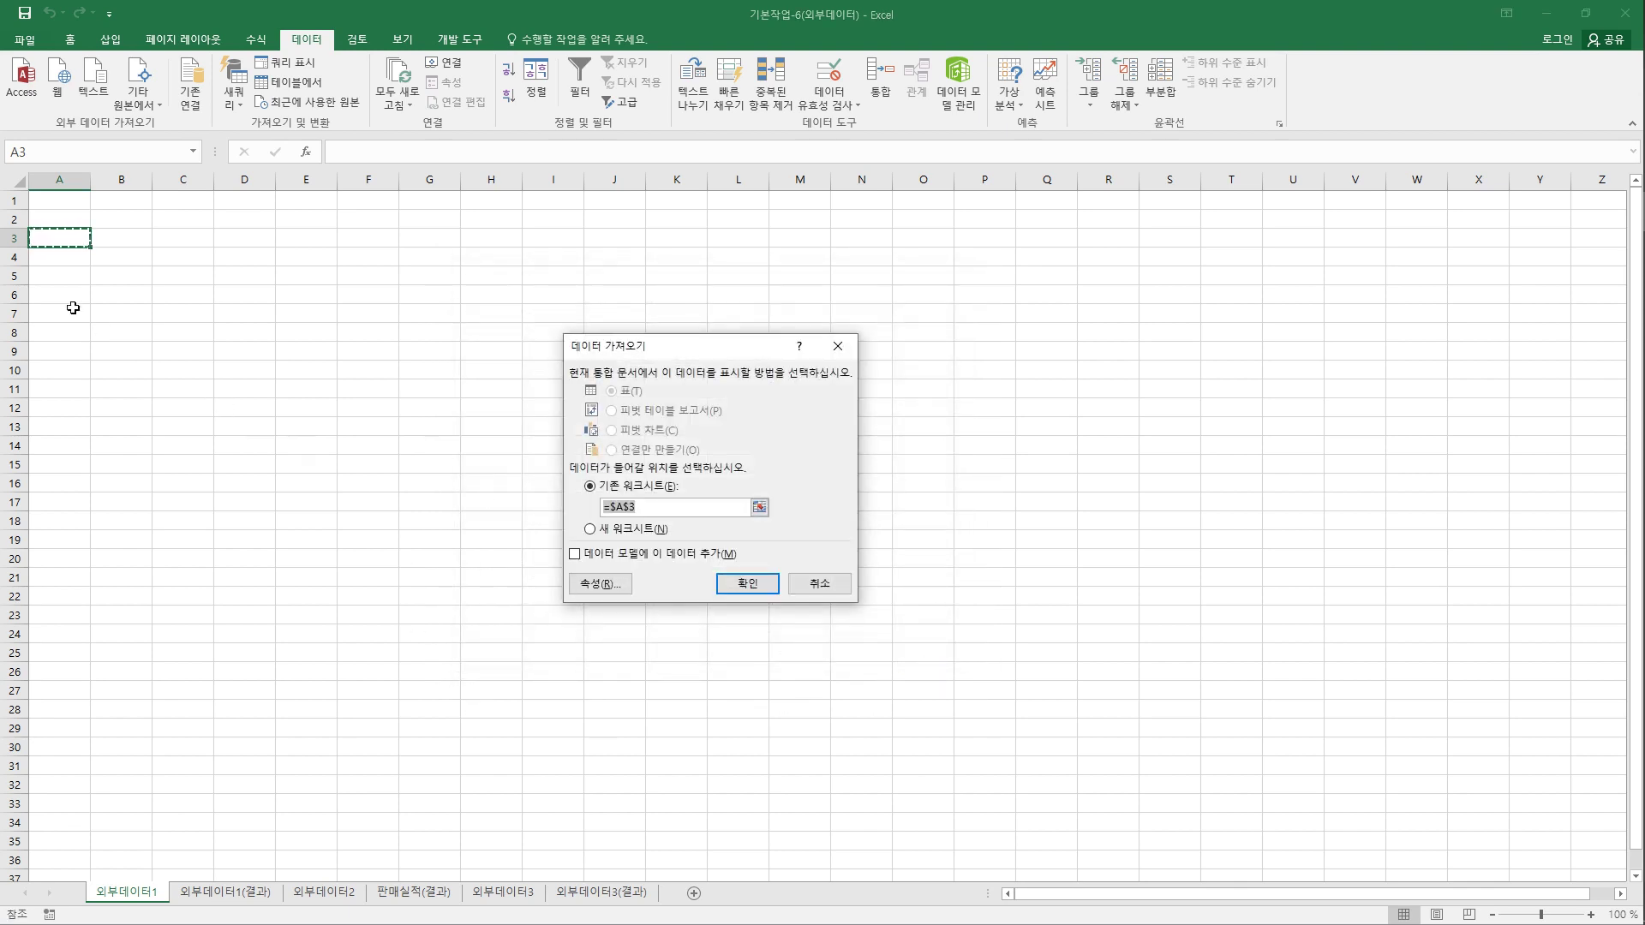
- Load the data into the existing worksheet at cell A3 with column width adjustment (열 너비 조정) turned off
click(45, 246)
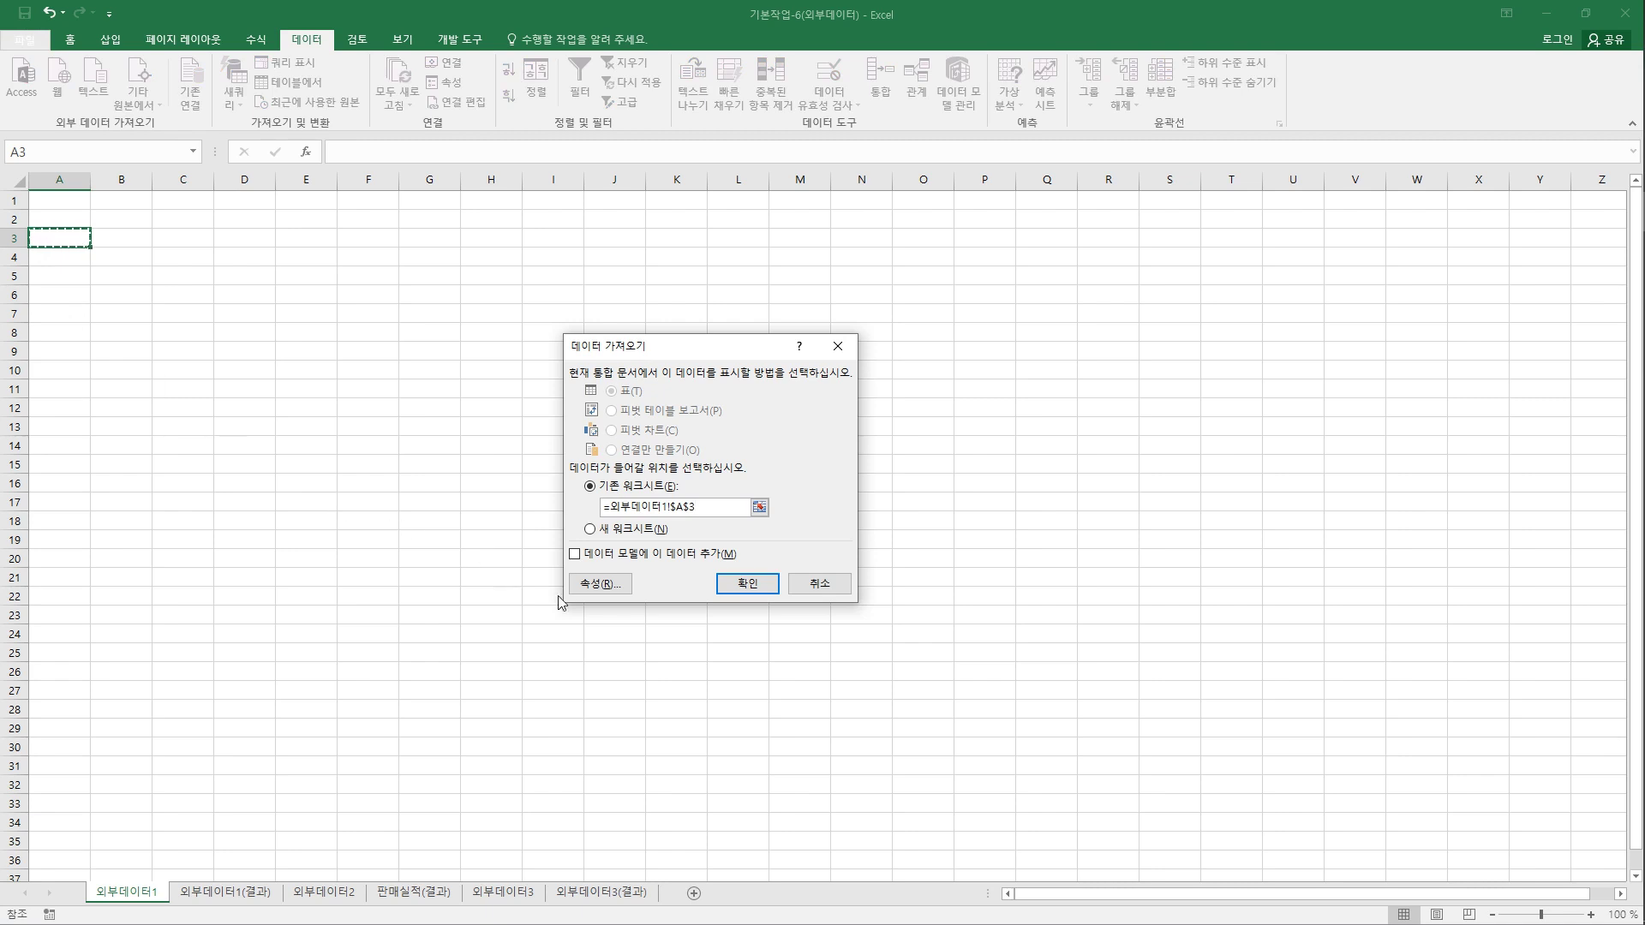
click(600, 584)
click(600, 585)
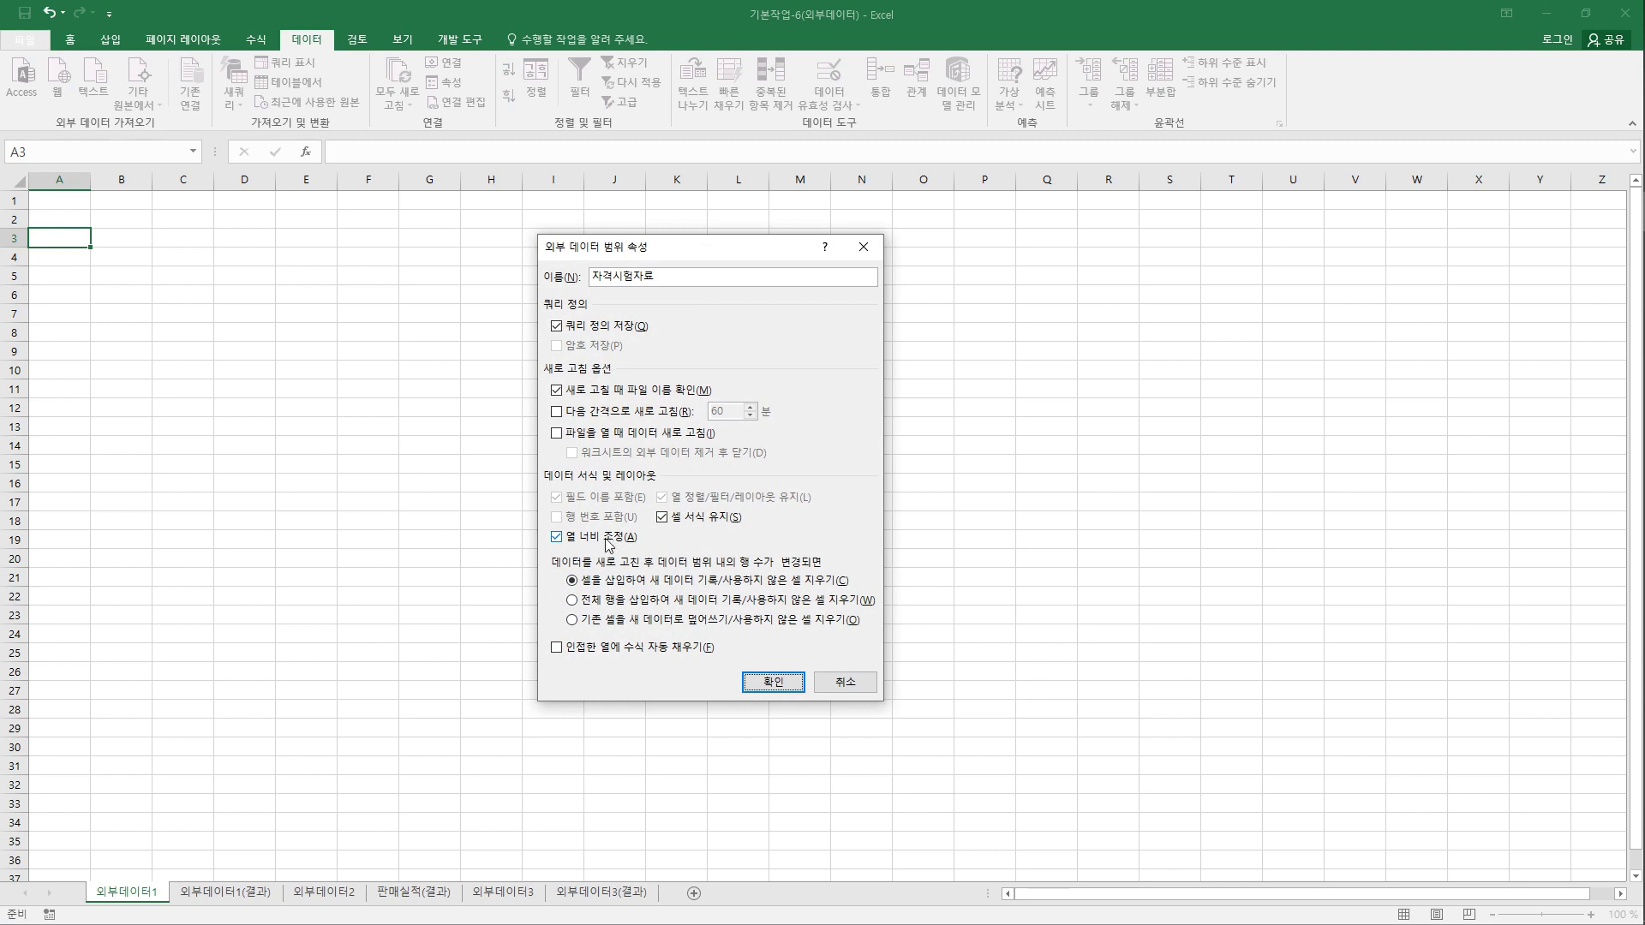
click(557, 543)
click(766, 681)
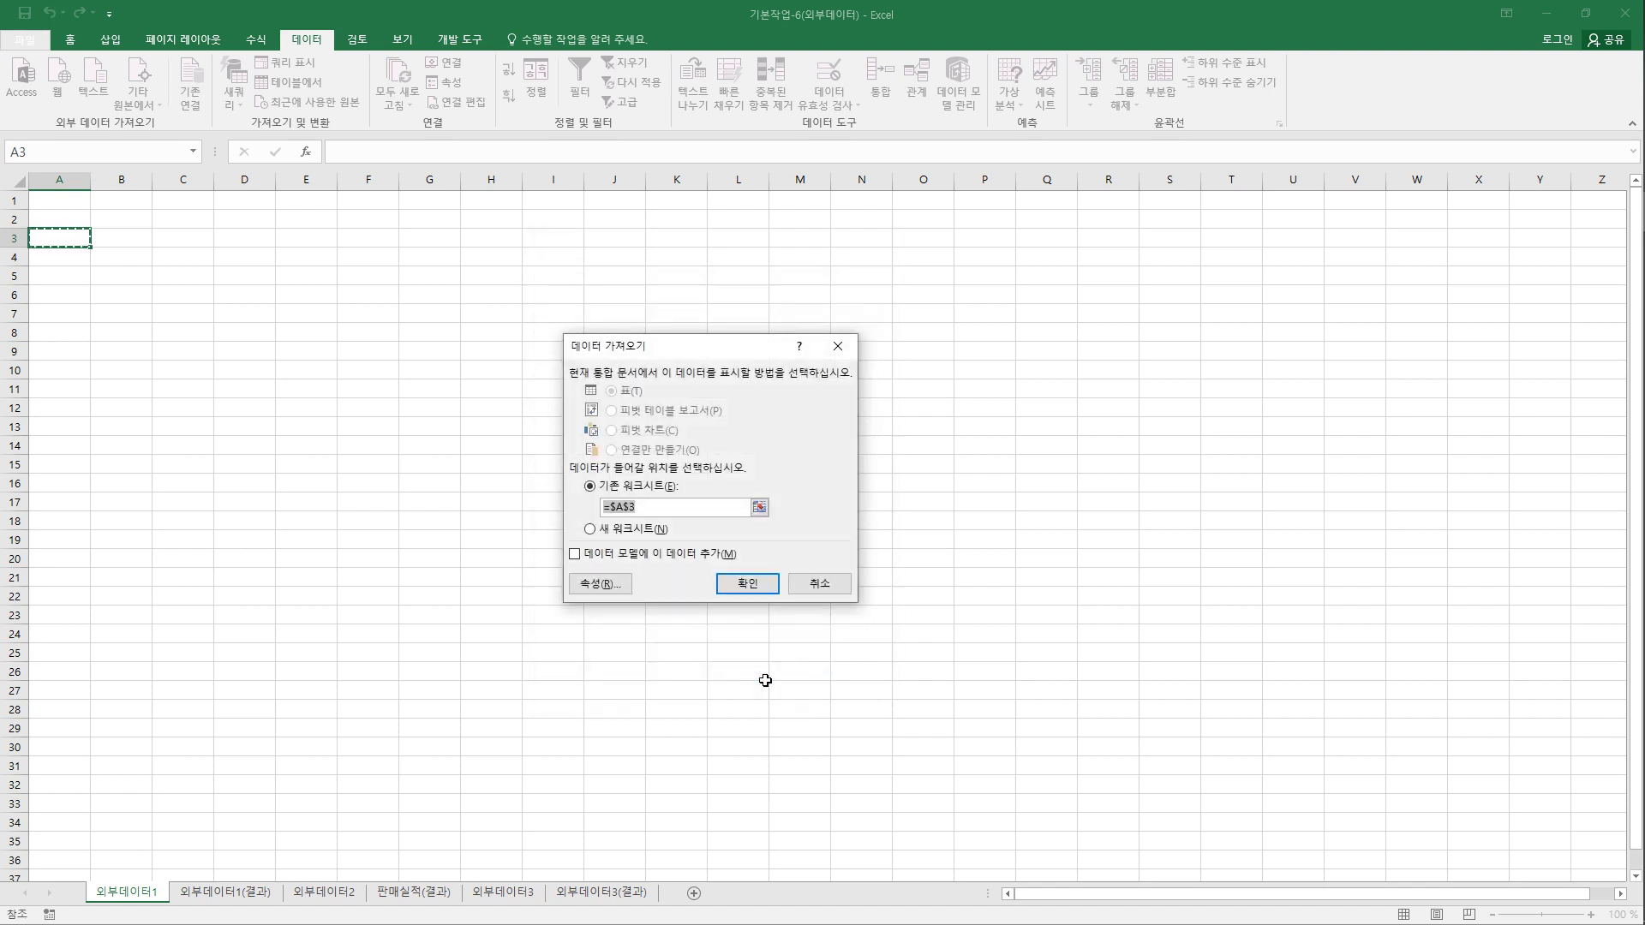
click(748, 585)
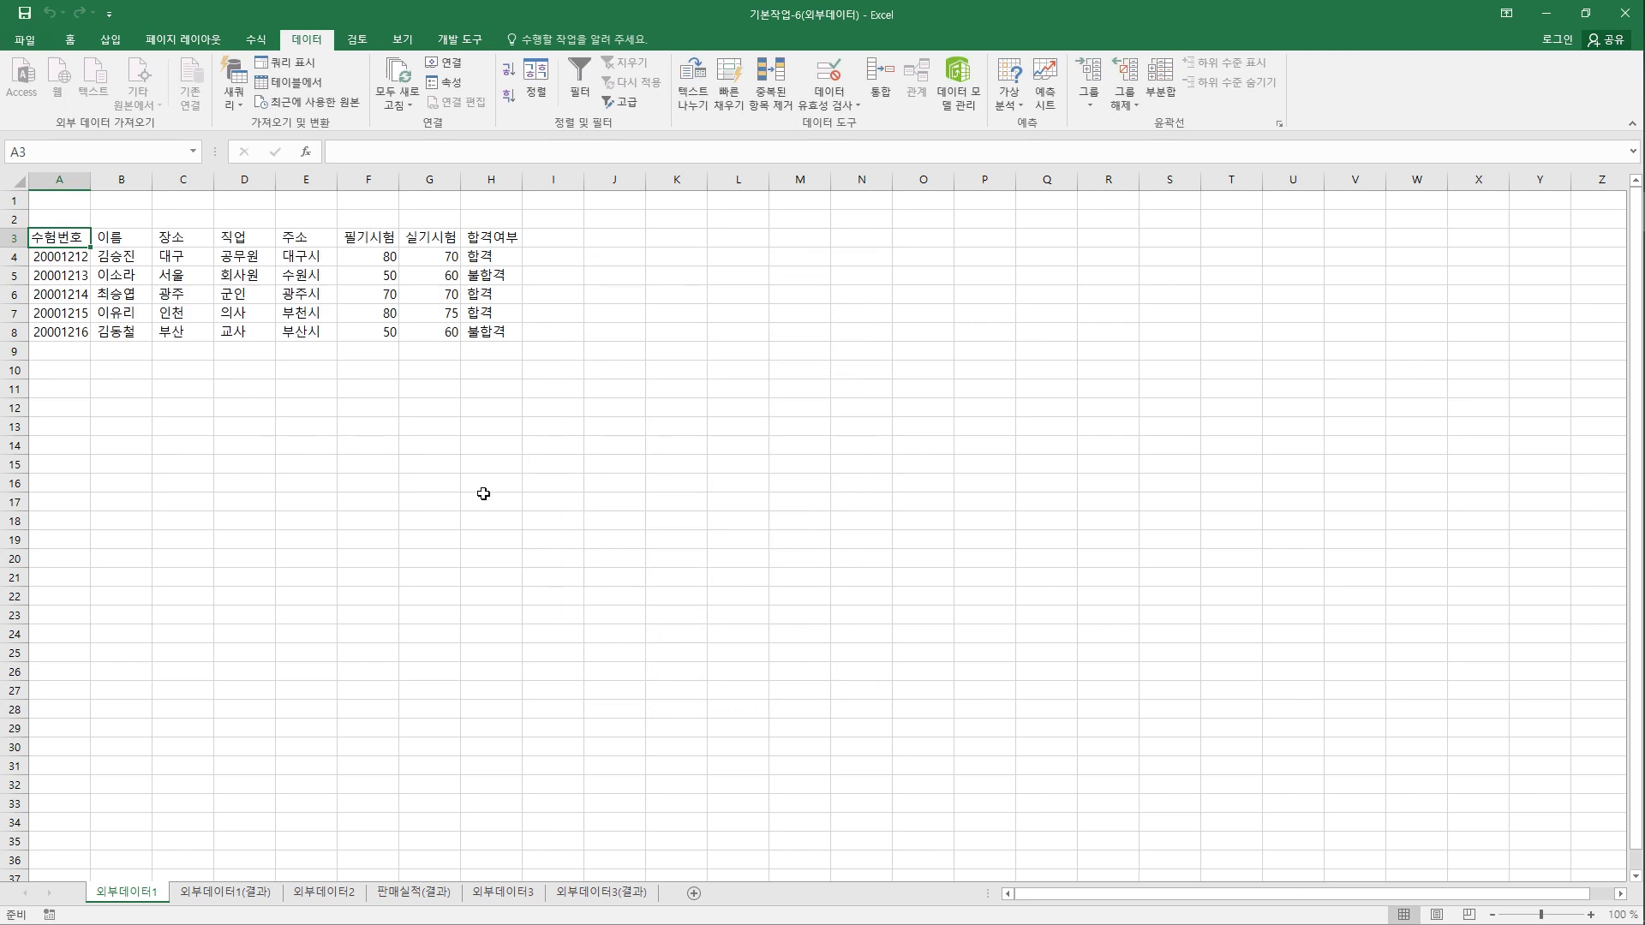
- Compare the imported range A3:H8 on 외부데이터1 with the 외부데이터1(결과) sheet
drag(49, 245, 480, 340)
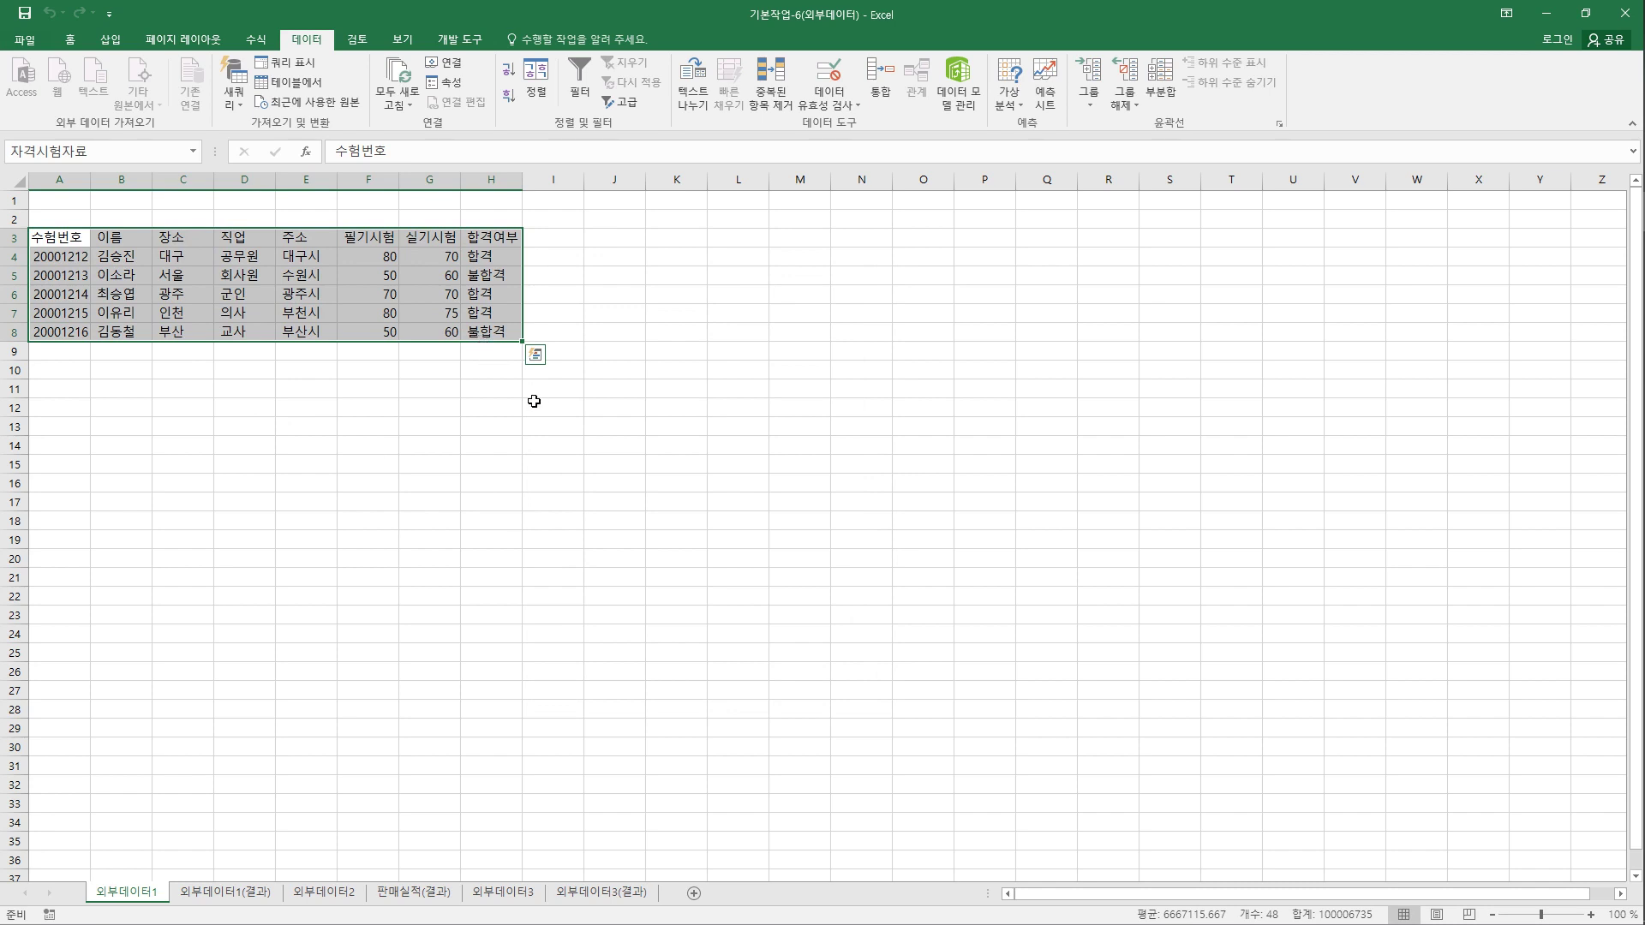
click(203, 893)
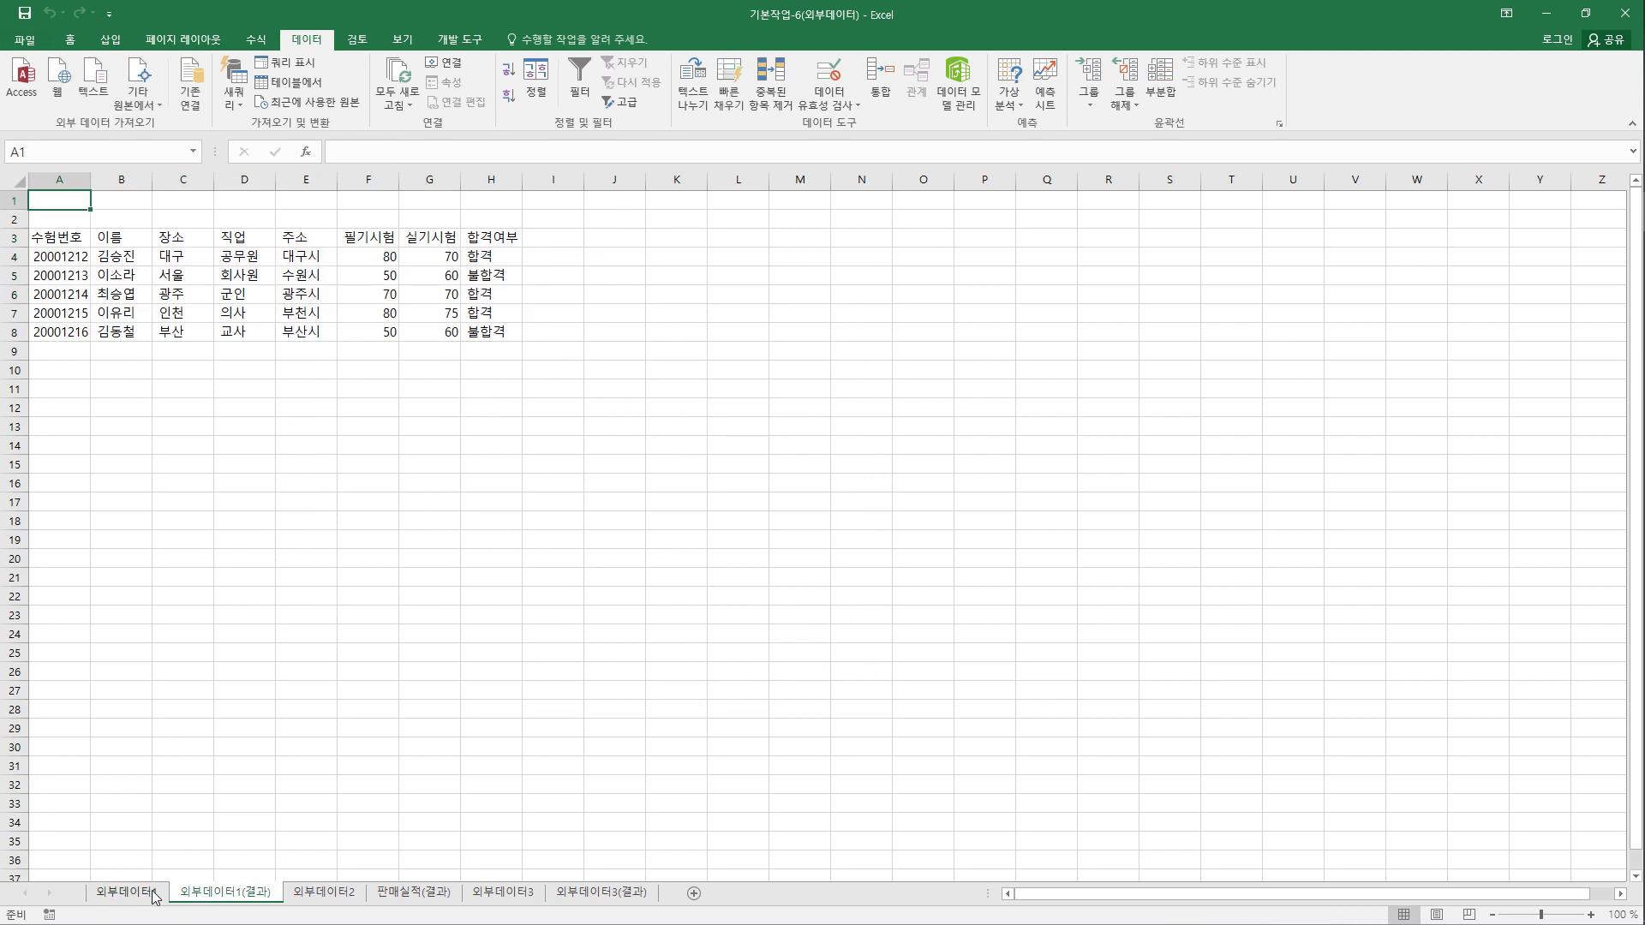
click(154, 894)
click(214, 895)
- Start importing the text file 판매실적 from the 외부데이터2 sheet
click(326, 894)
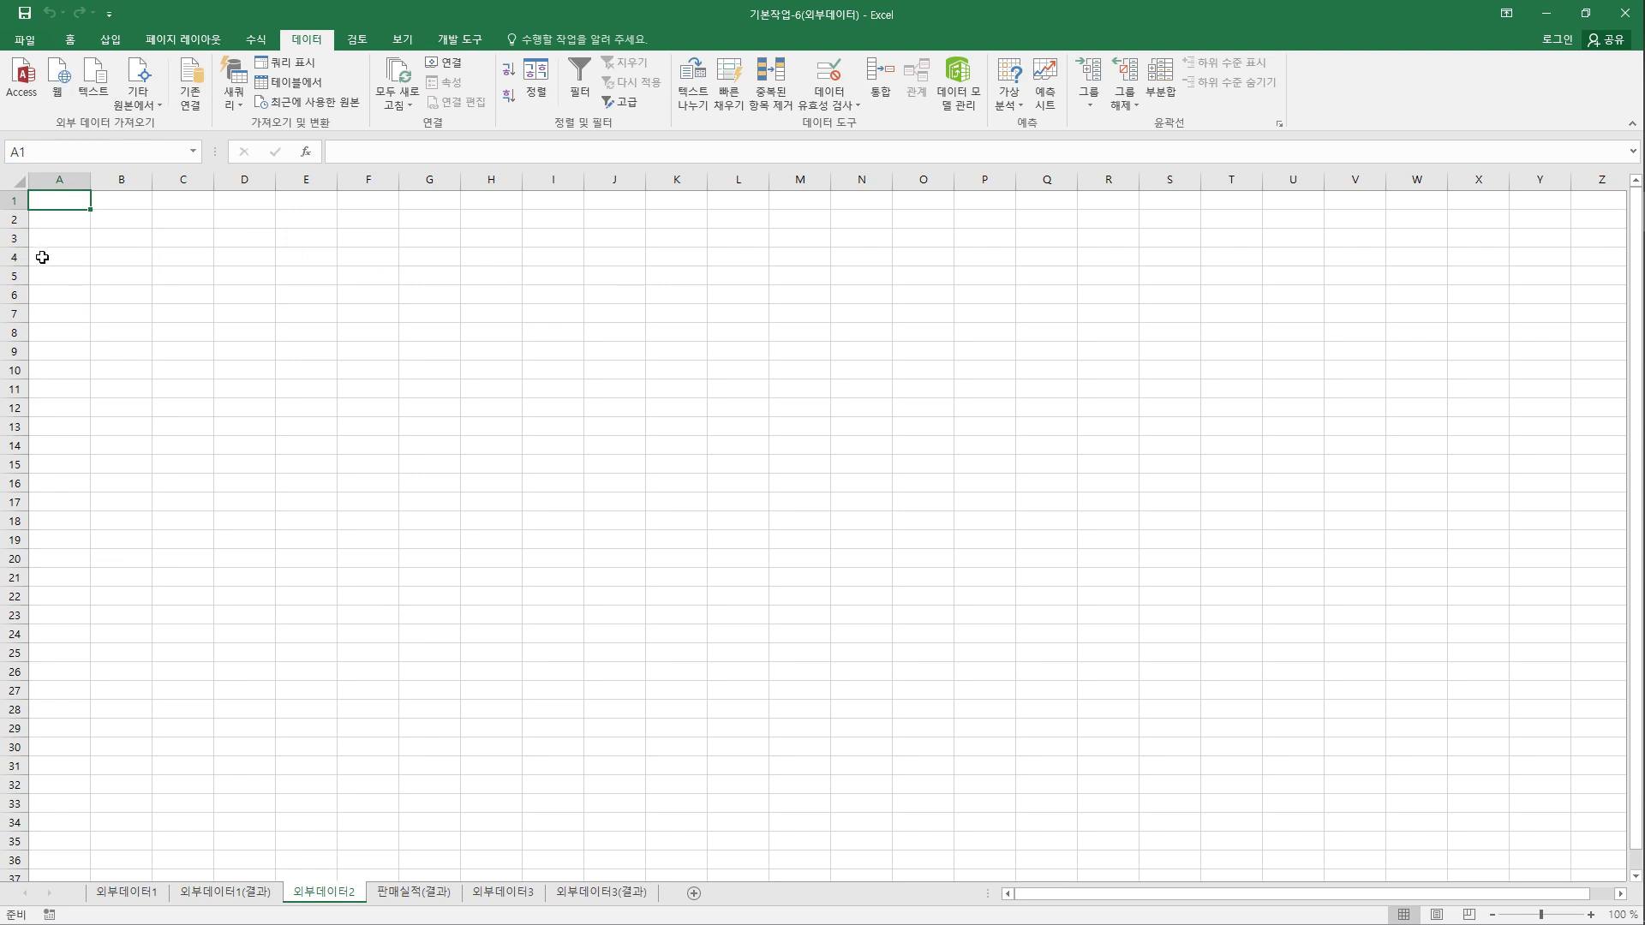
click(94, 104)
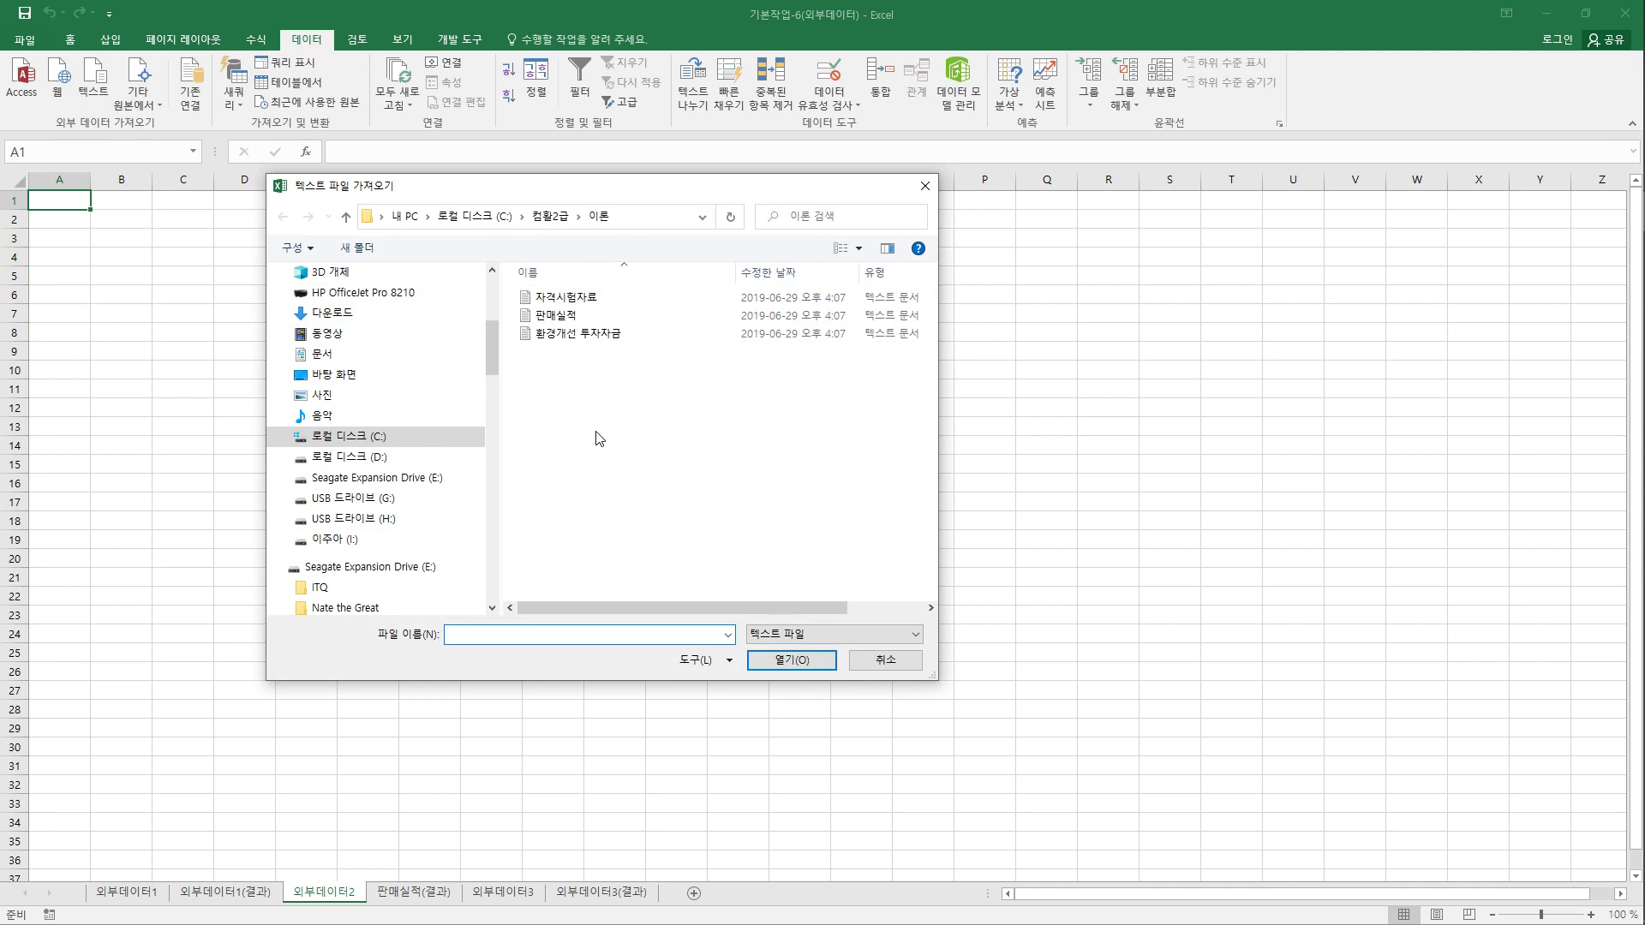
click(572, 318)
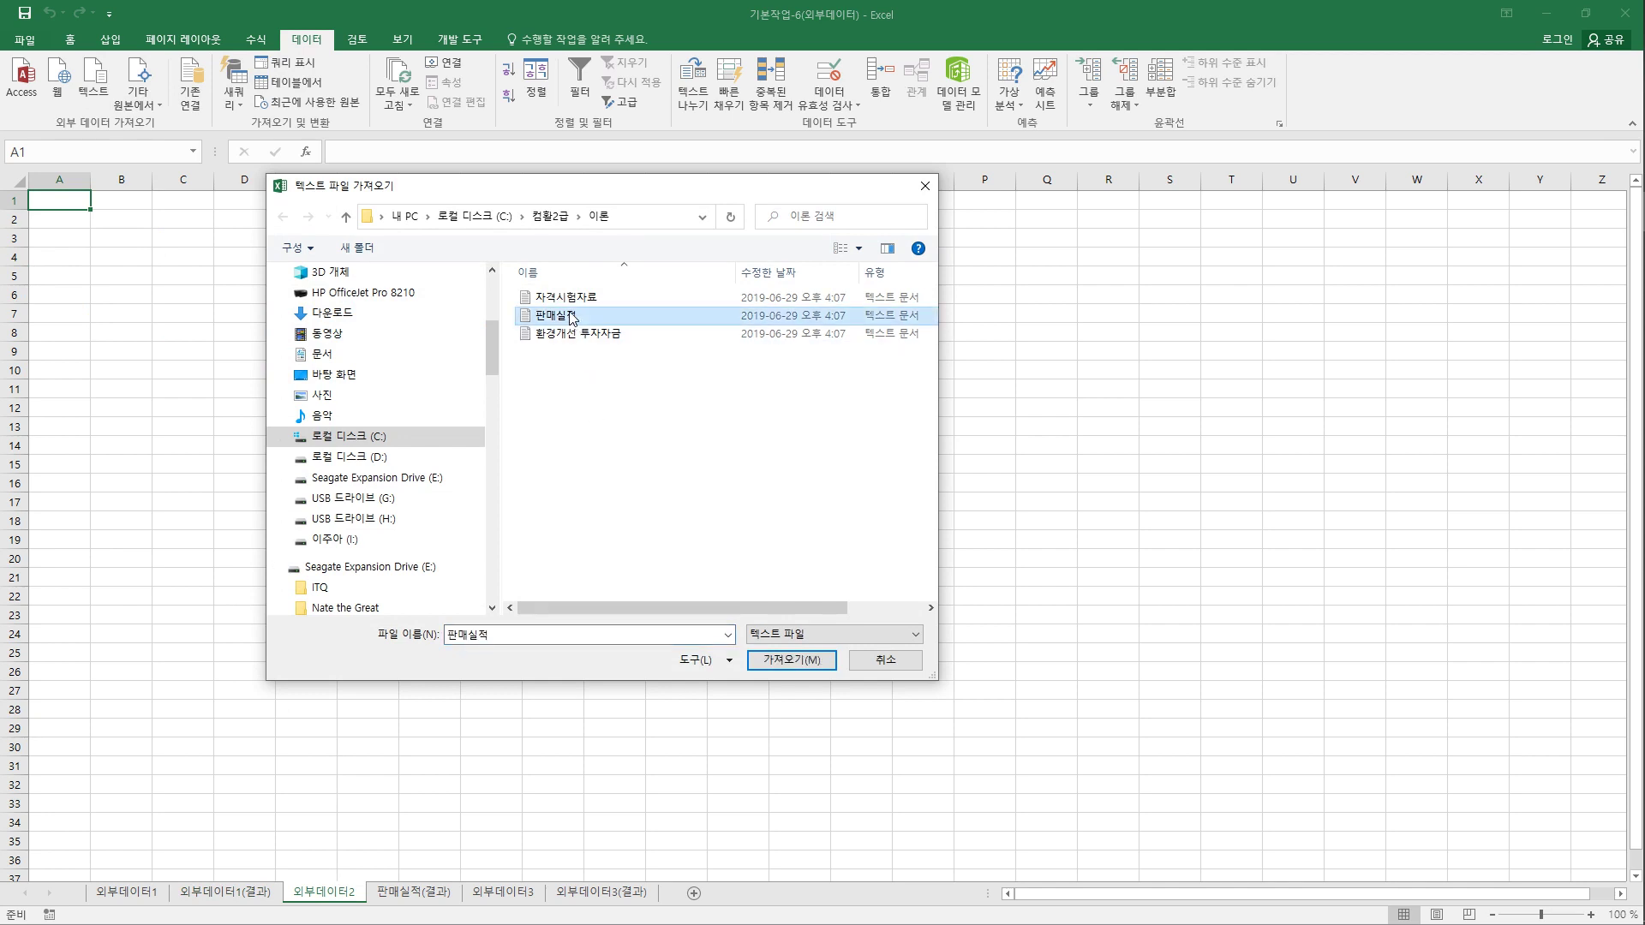
click(775, 669)
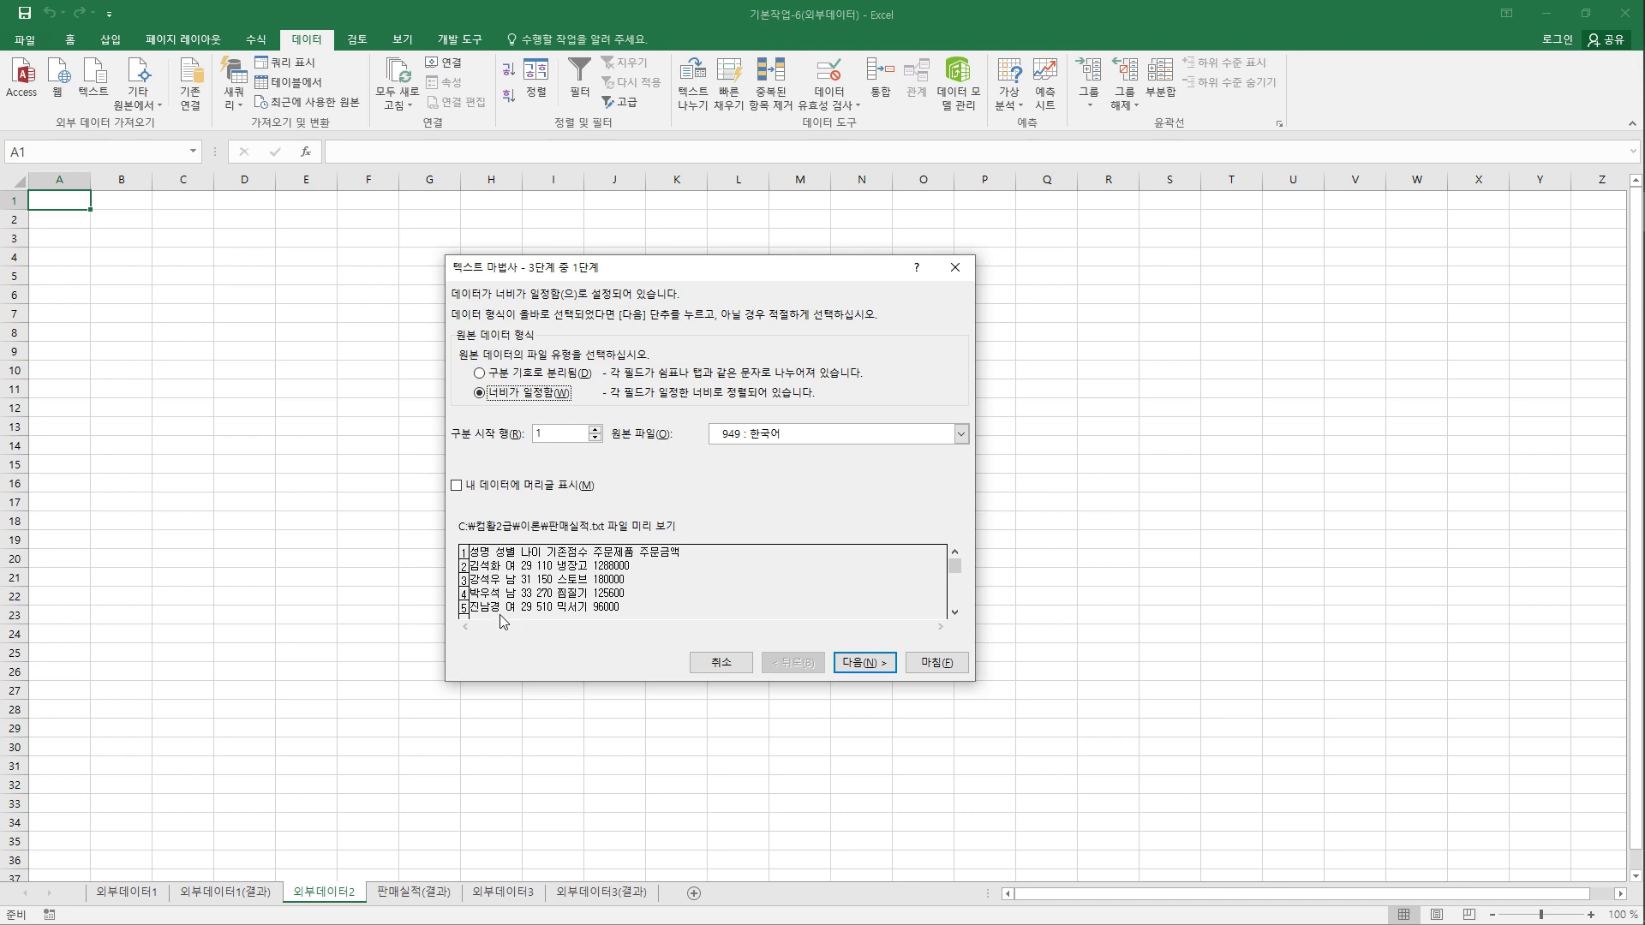
- Split the 판매실적 text as delimited data with space as the only delimiter and load it into a new worksheet
click(534, 375)
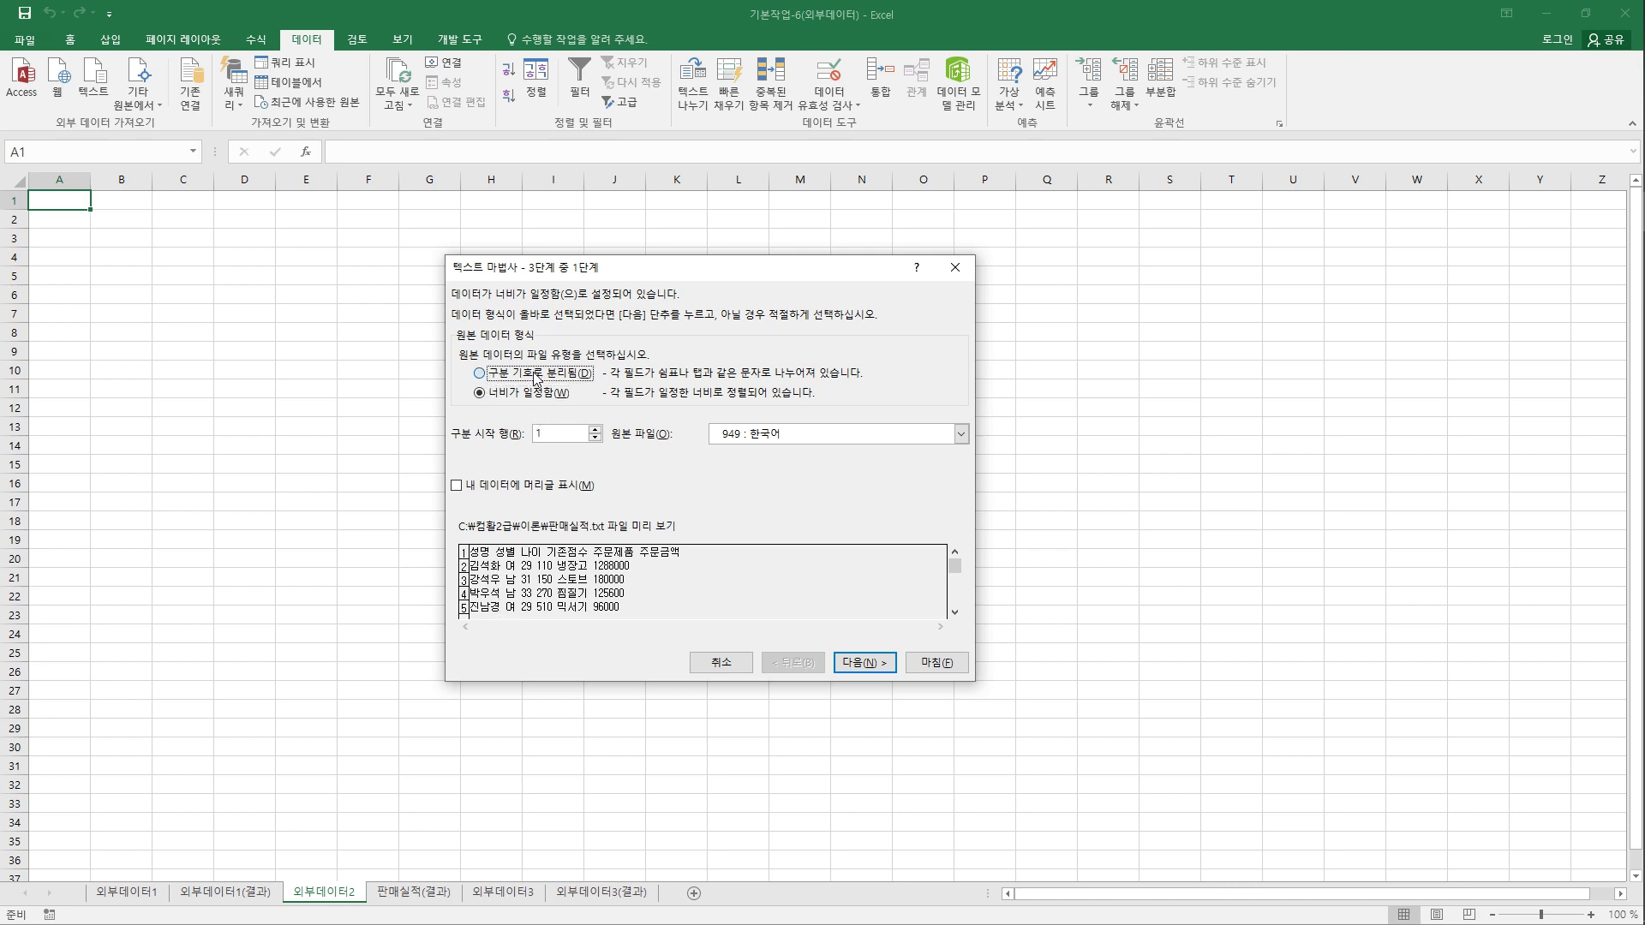
click(862, 669)
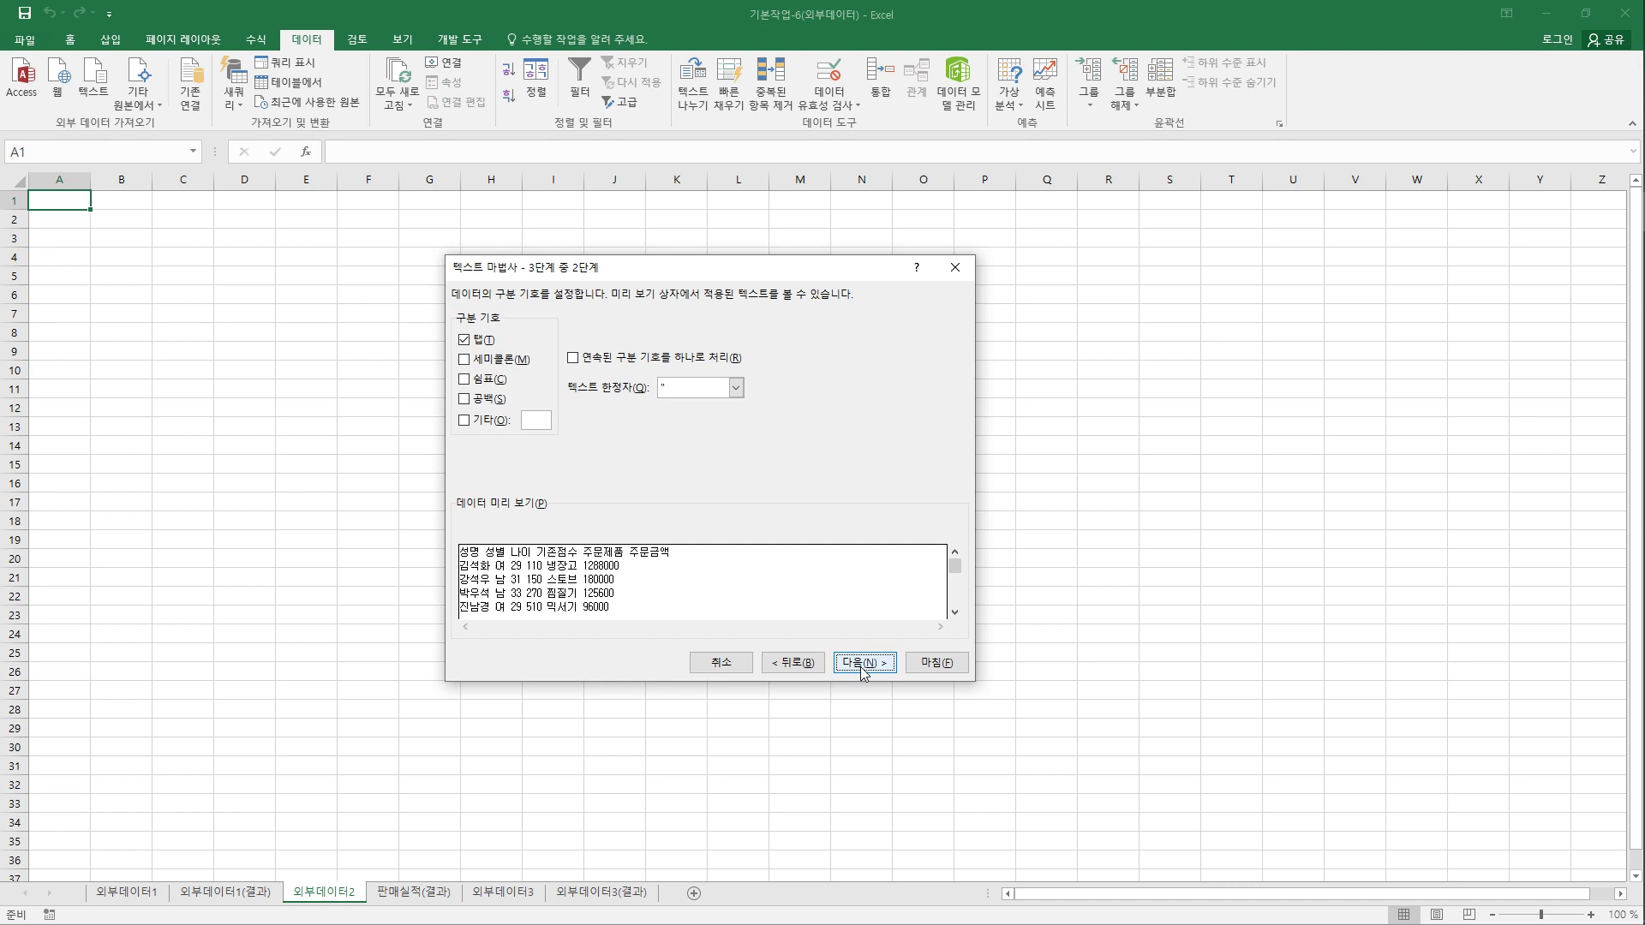
click(464, 341)
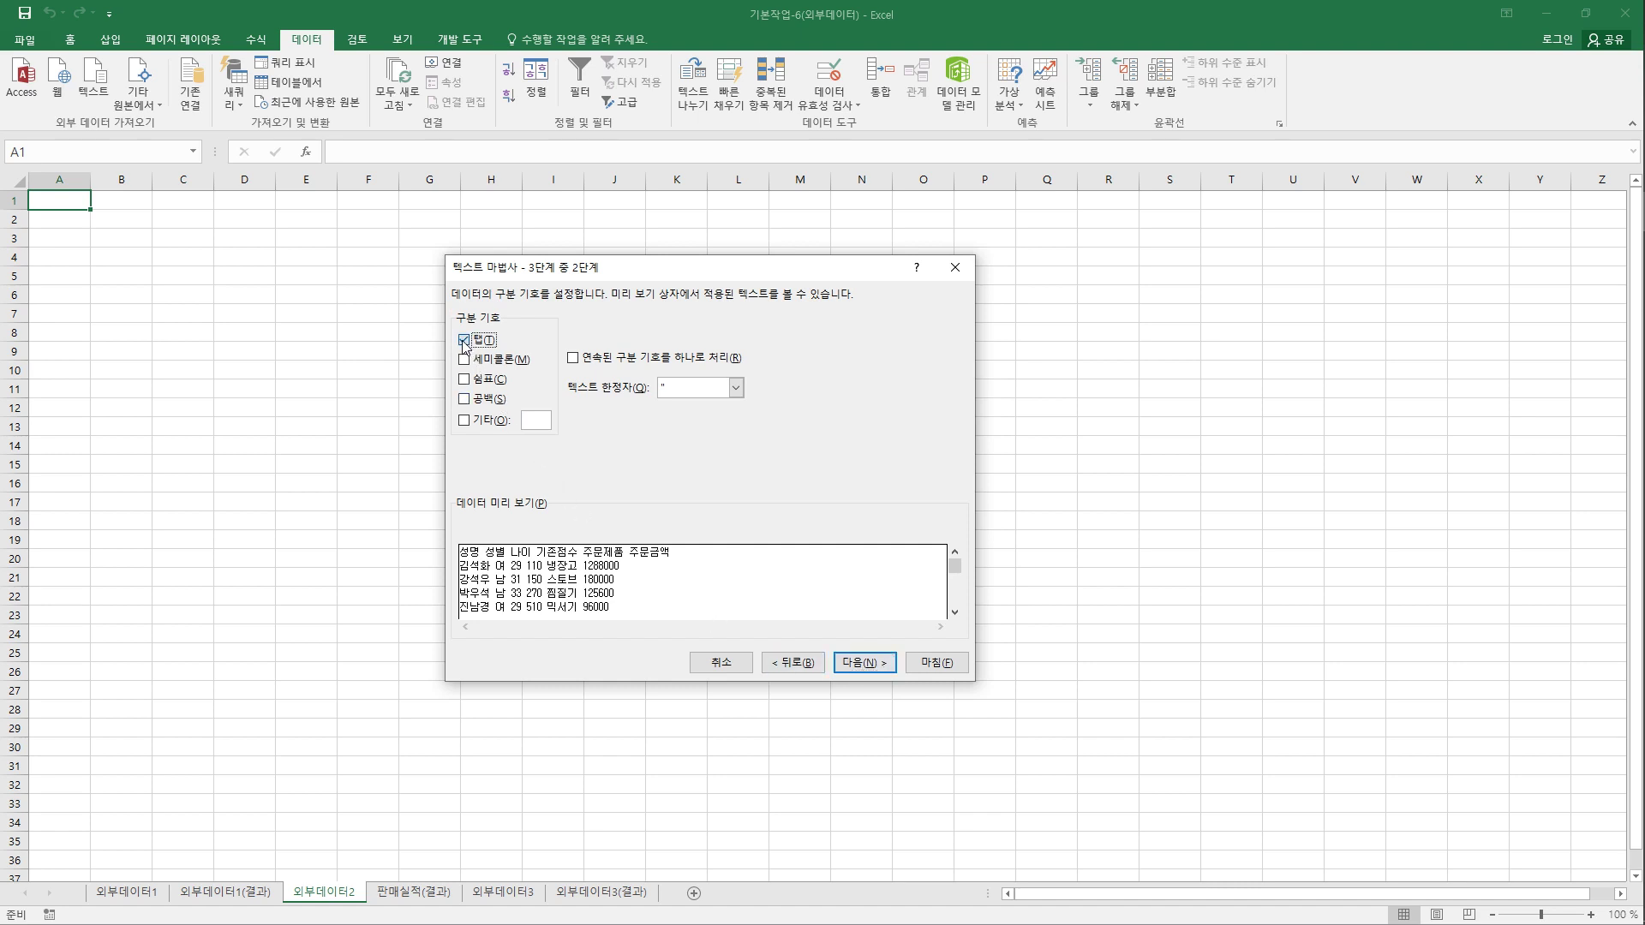
click(463, 400)
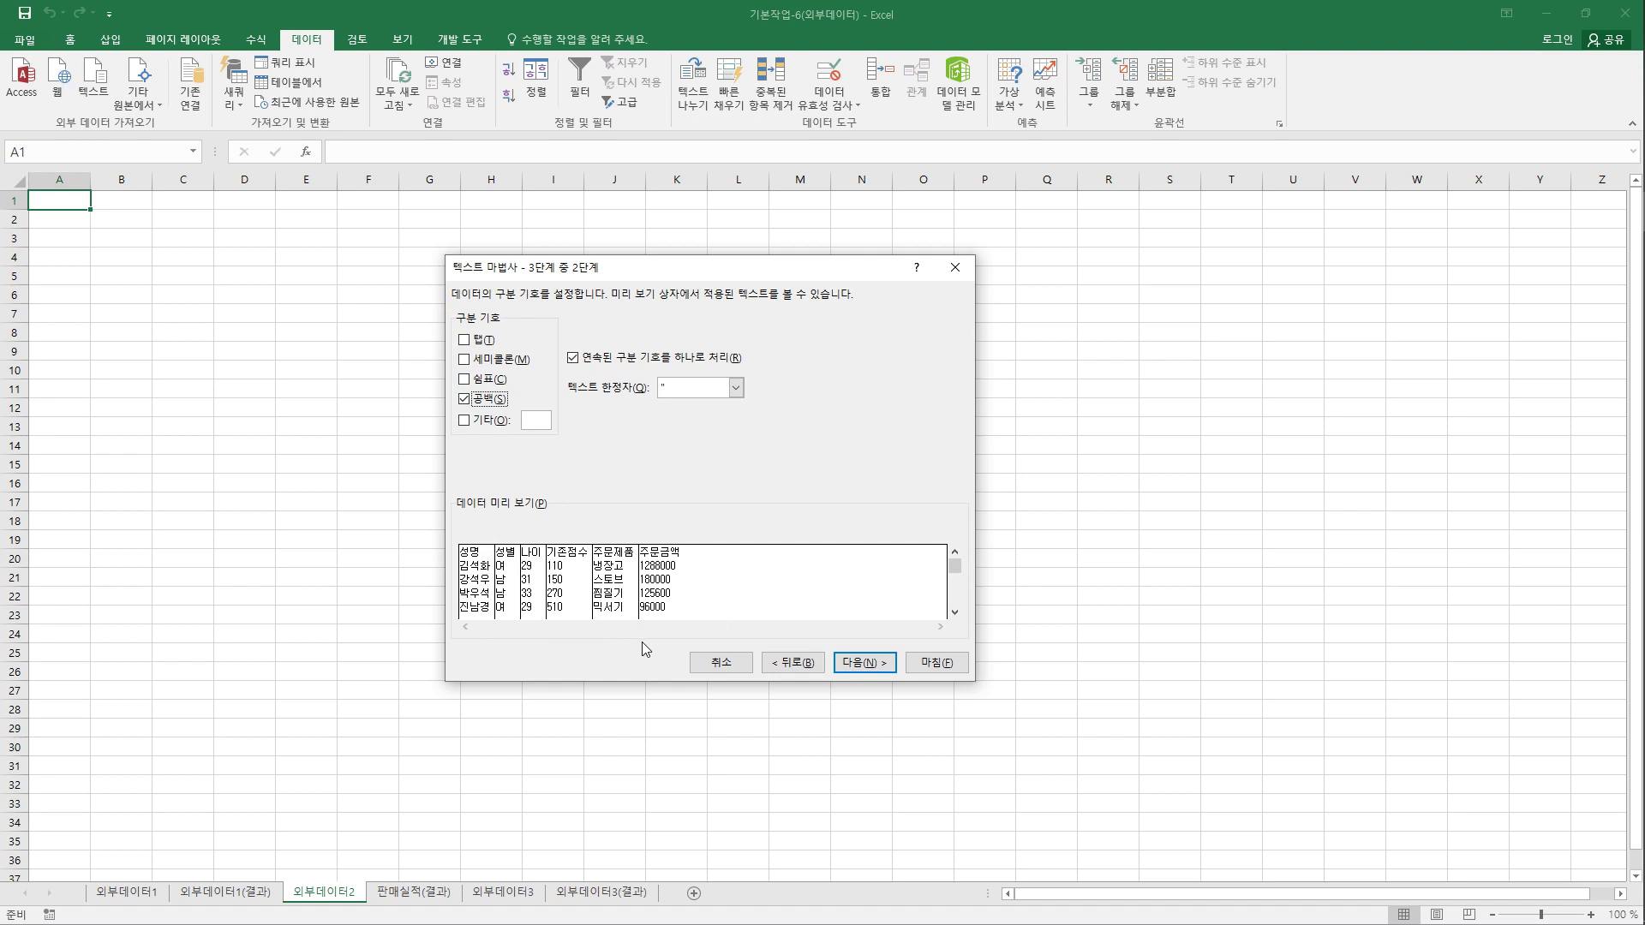
click(861, 666)
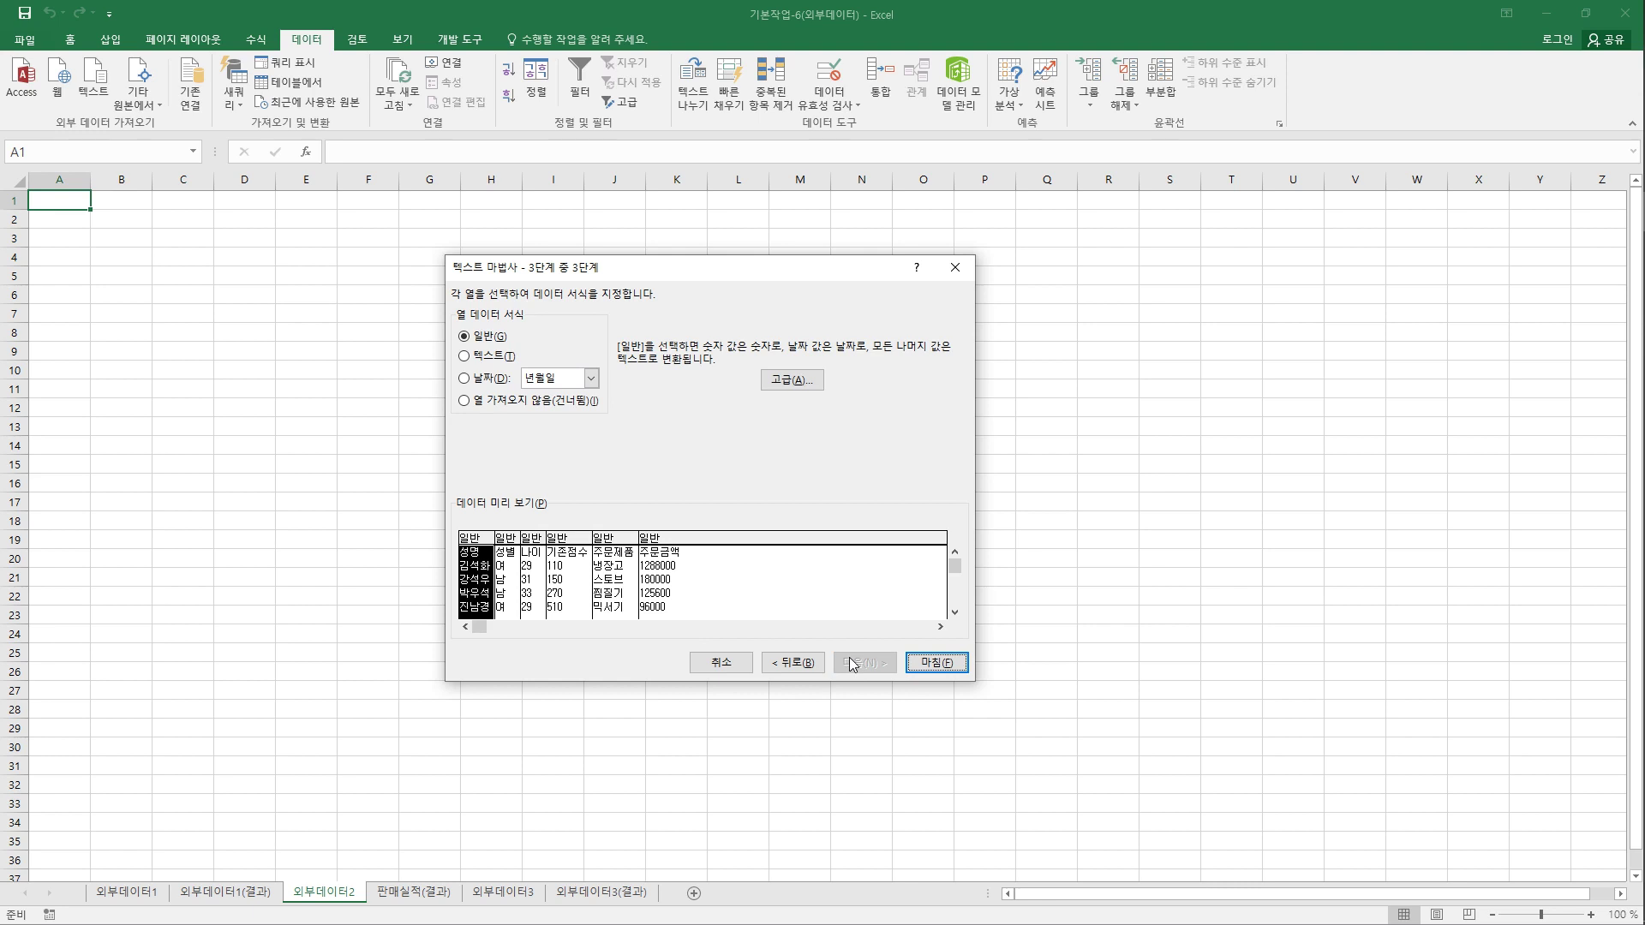
click(937, 663)
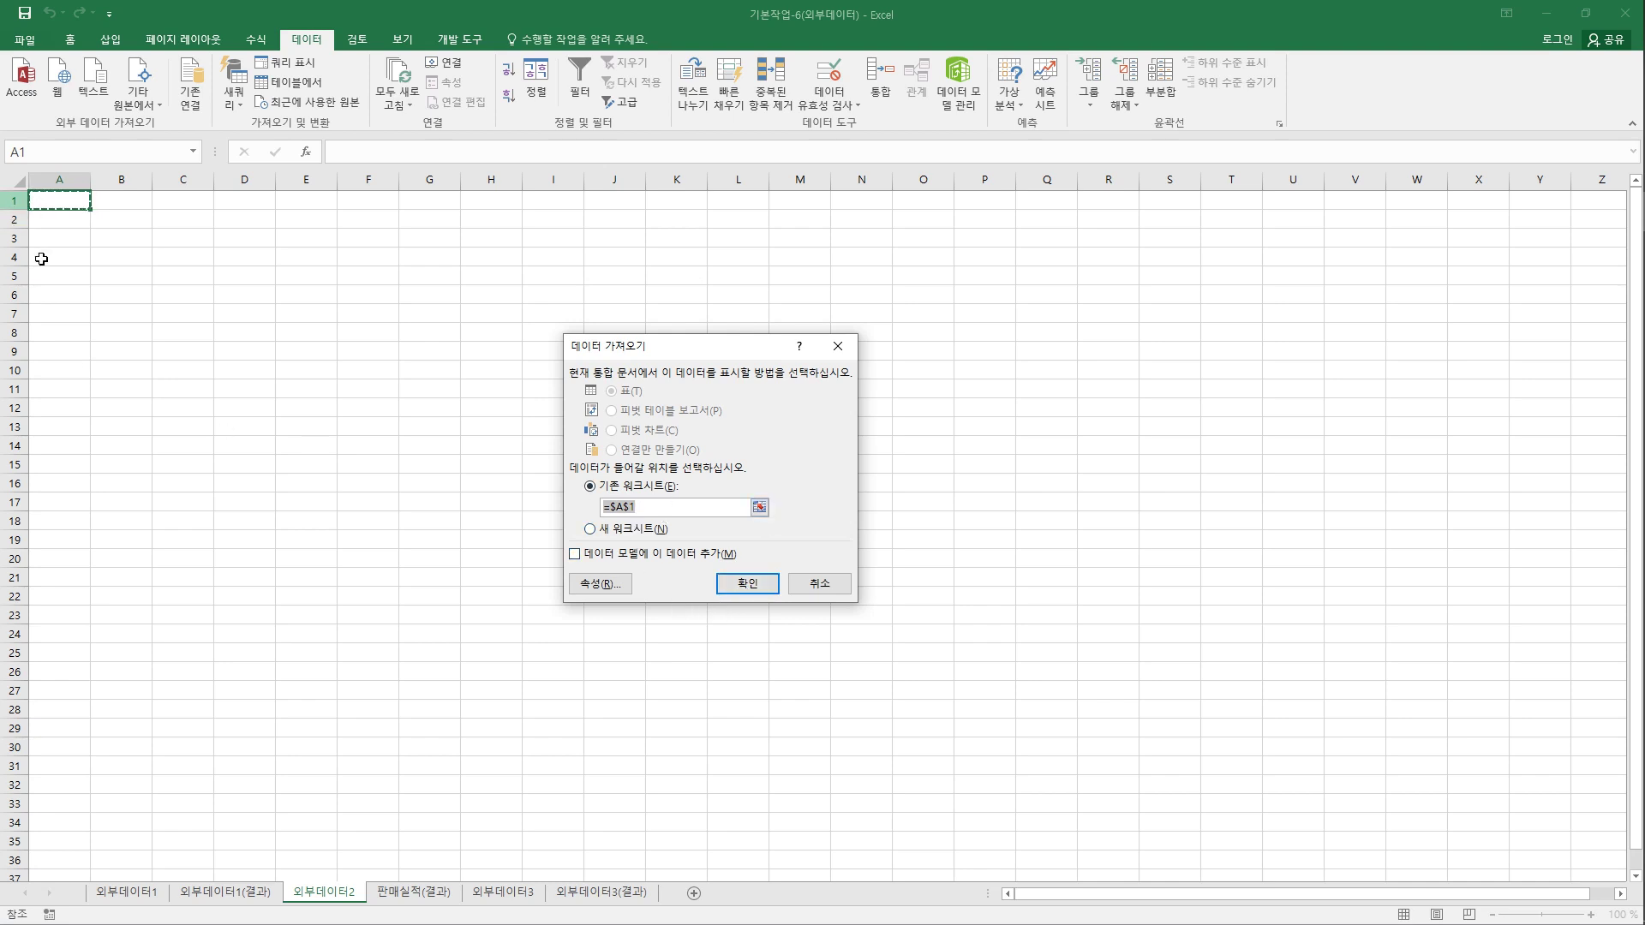
click(636, 538)
click(747, 585)
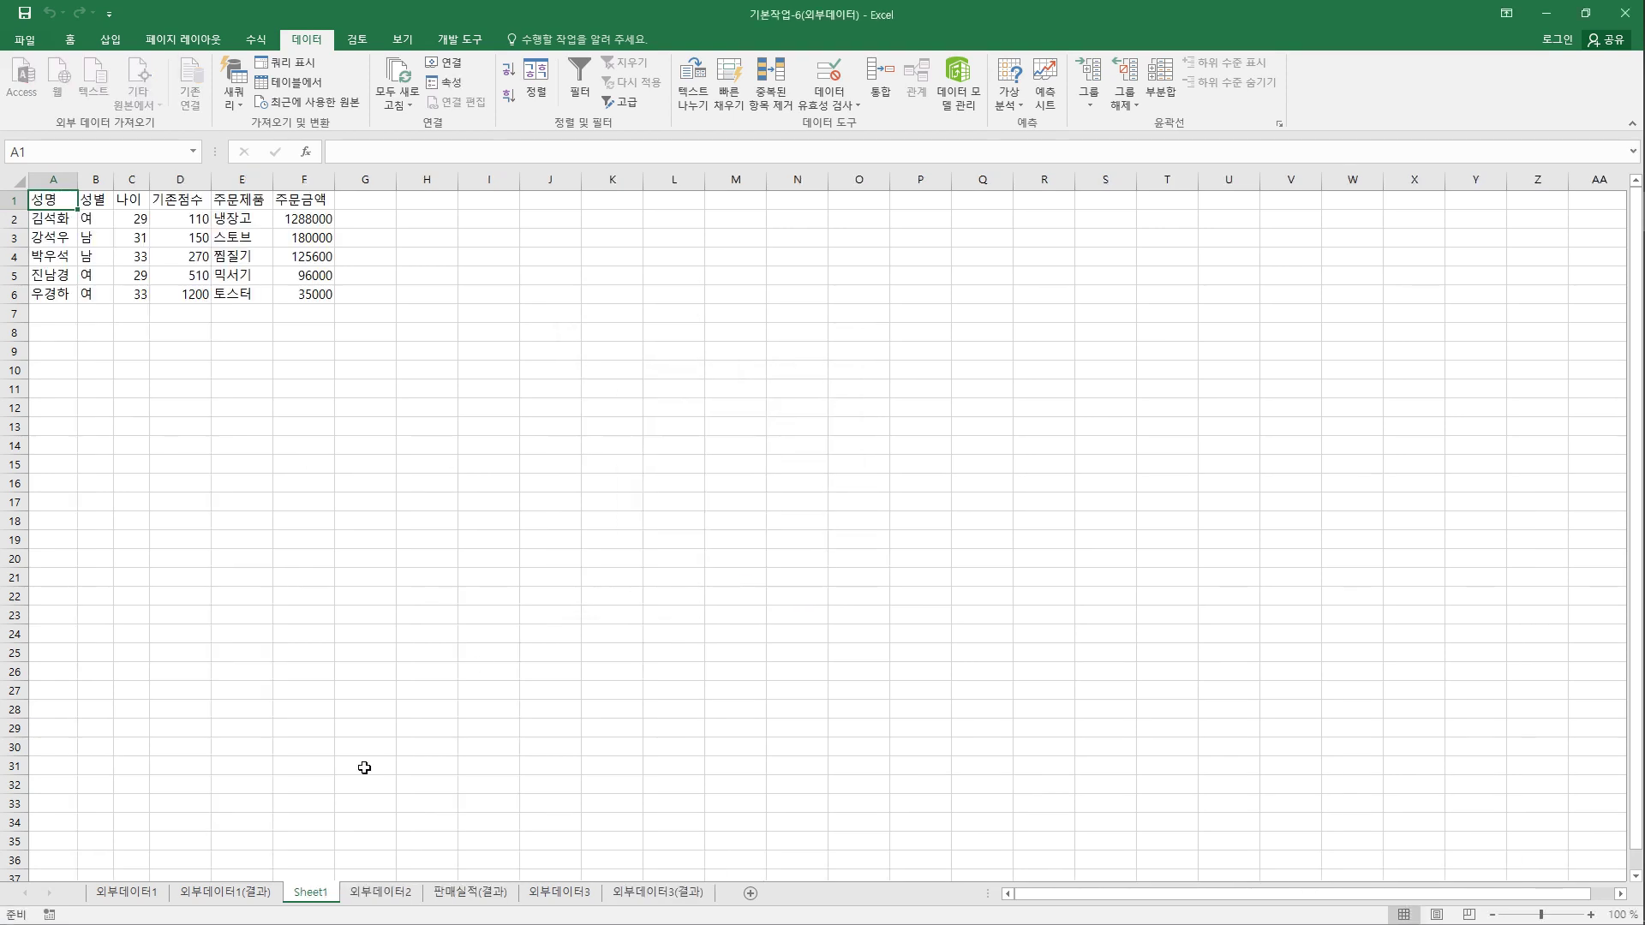
- Rename the newly imported sheet Sheet1 as 판매실적
click(382, 899)
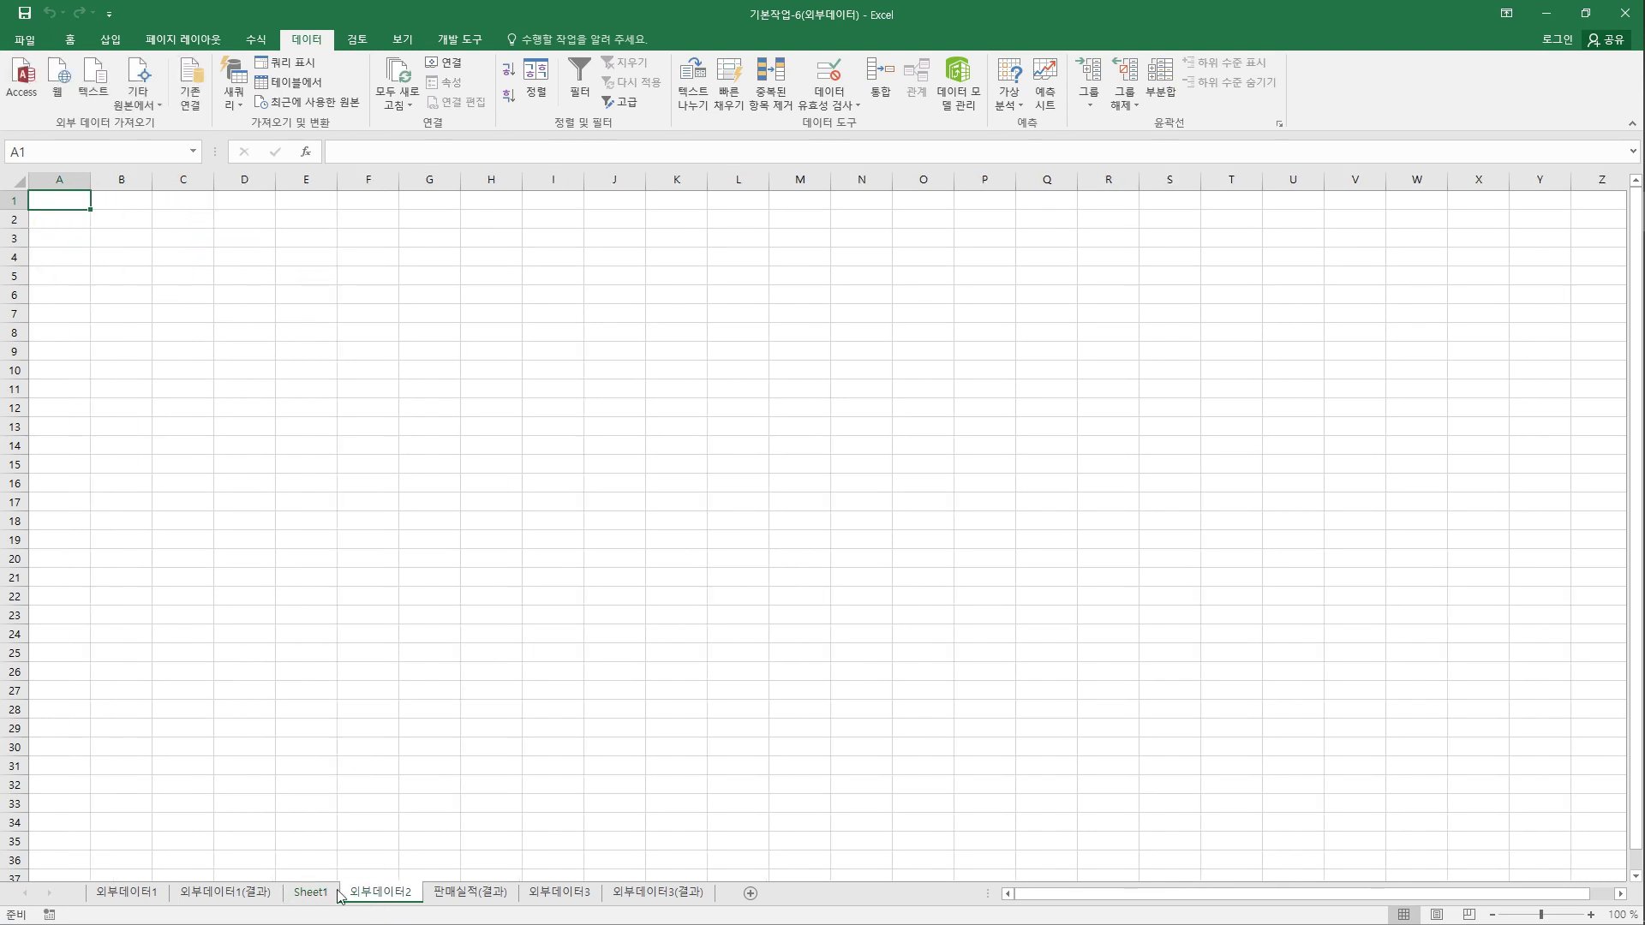
click(310, 894)
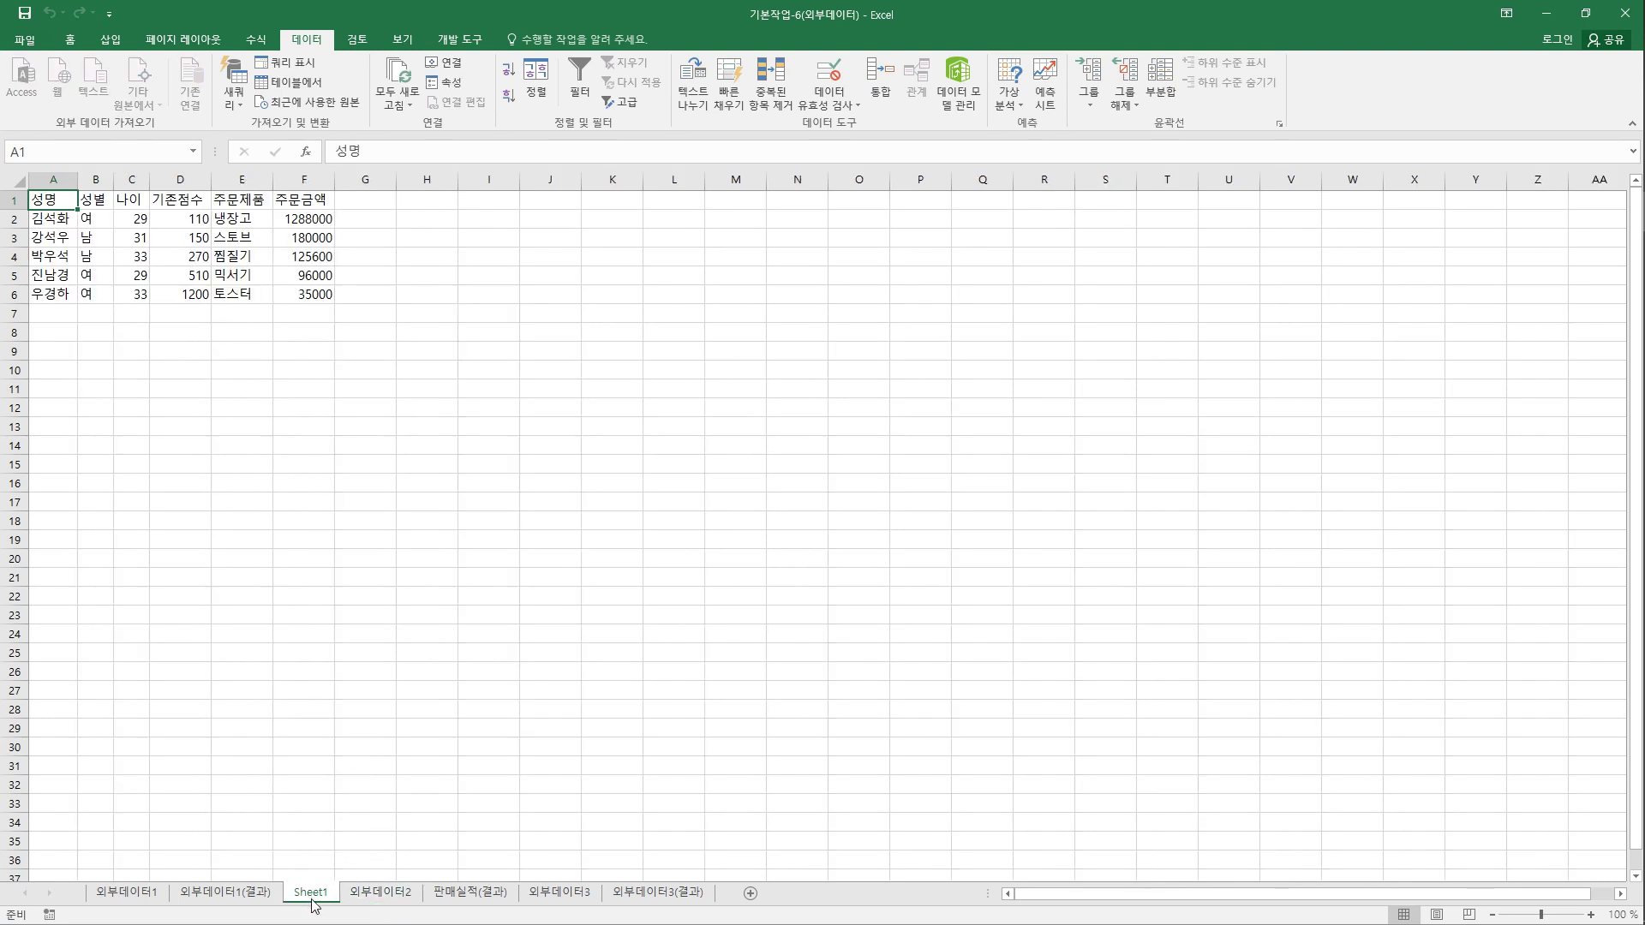
double_click(326, 906)
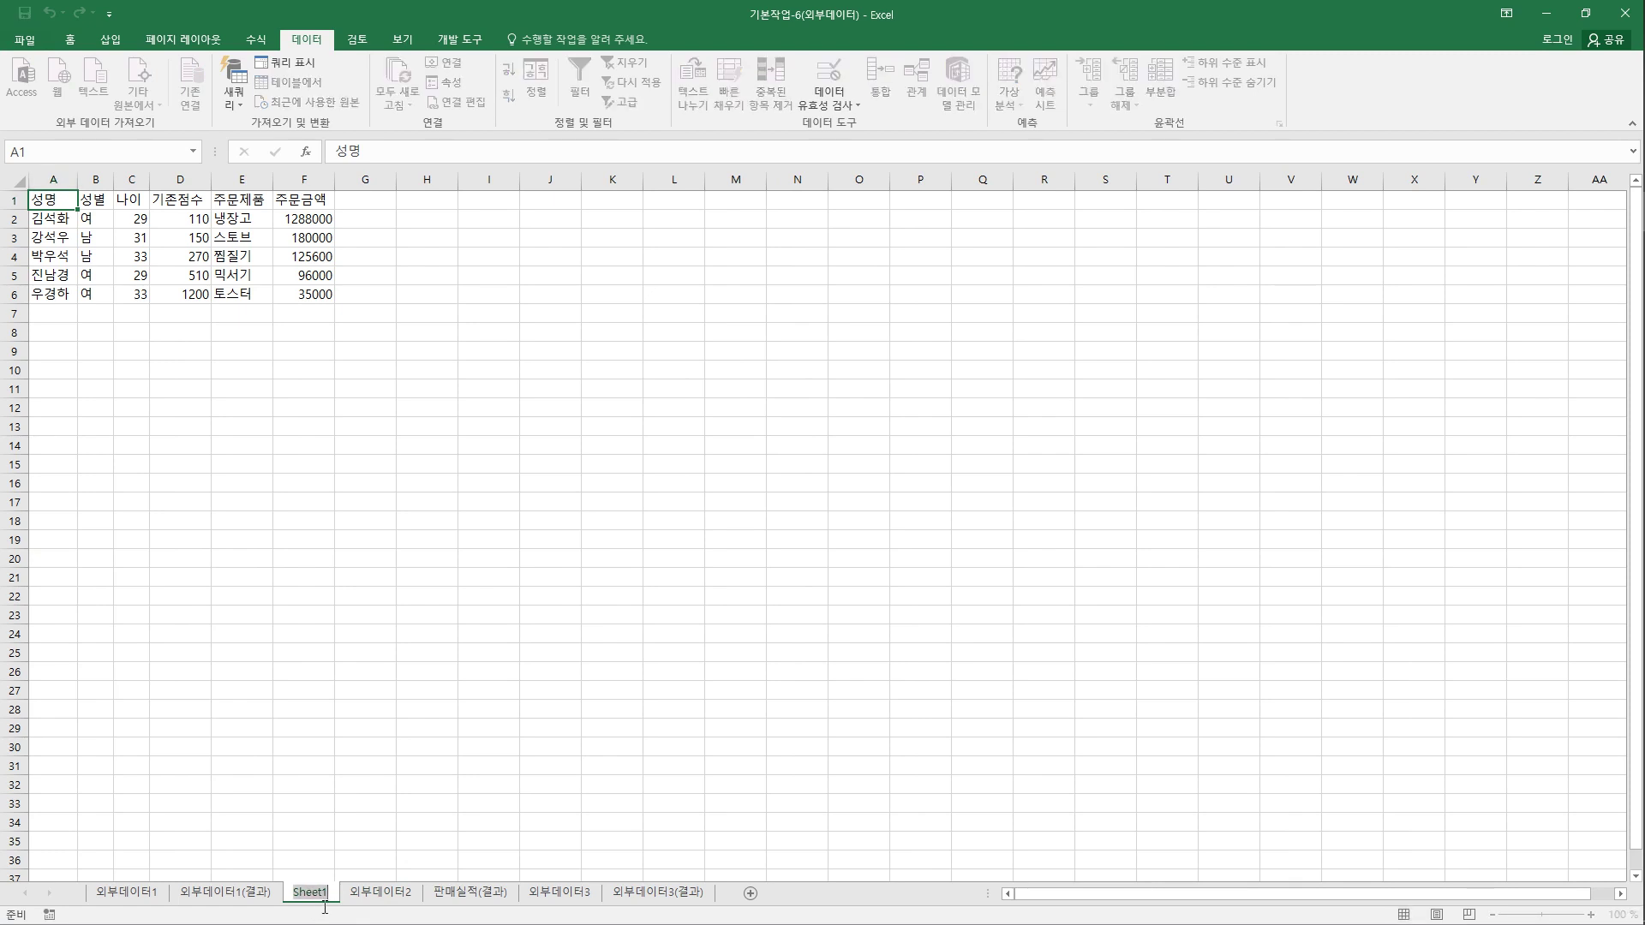
key(BackSpace)
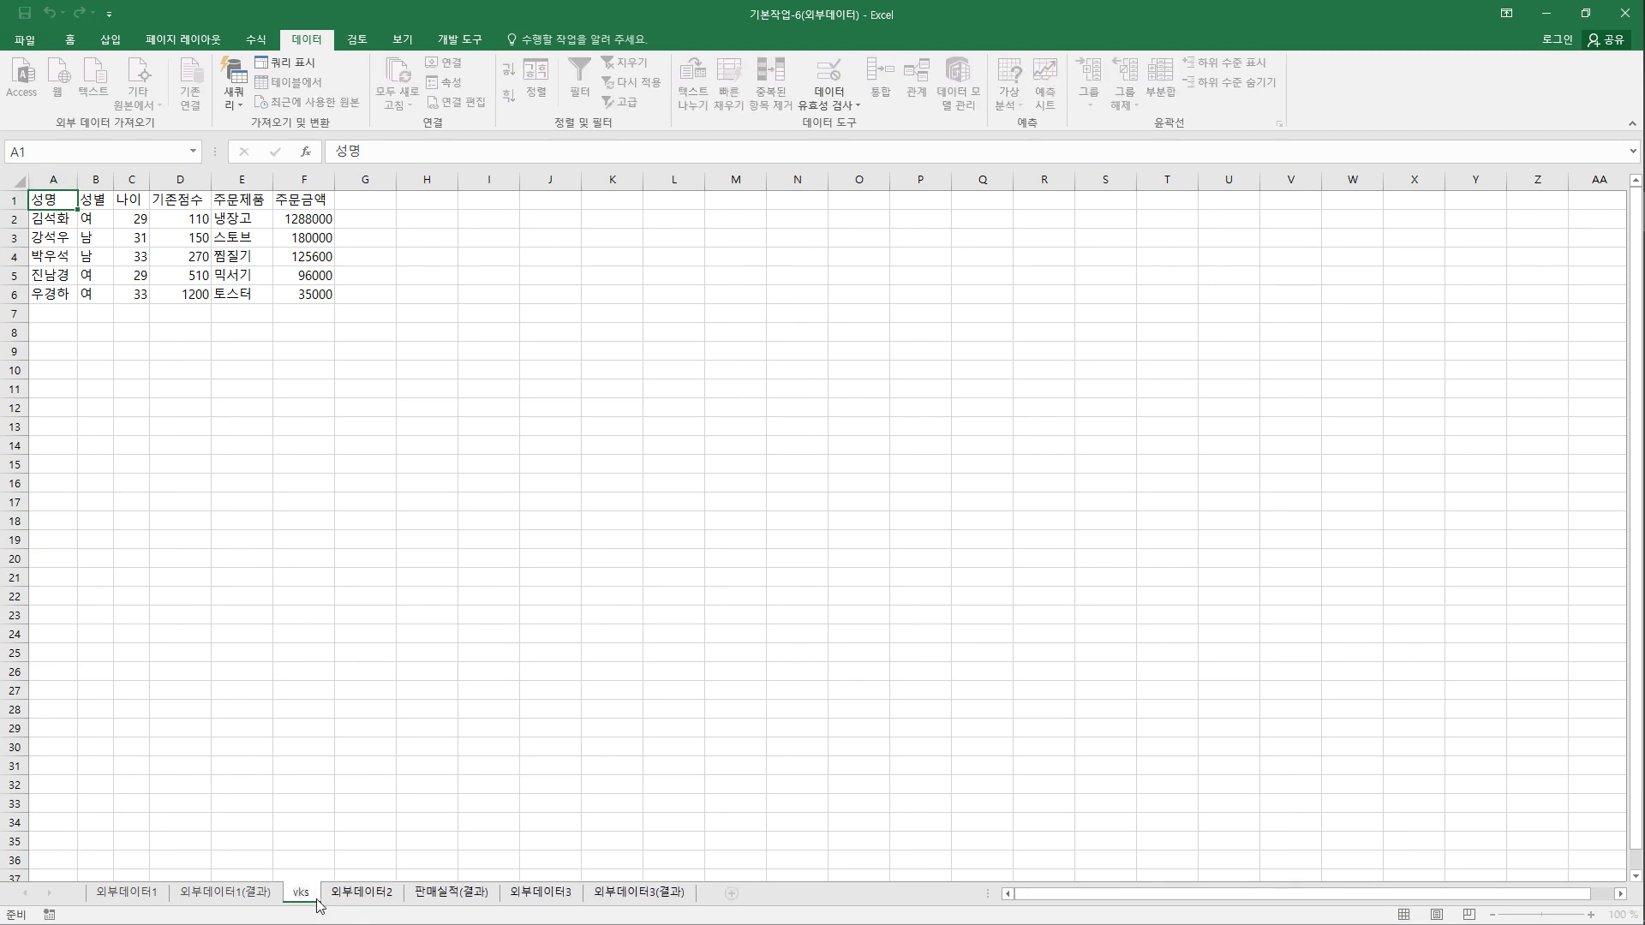
text(판매실ㅈ)
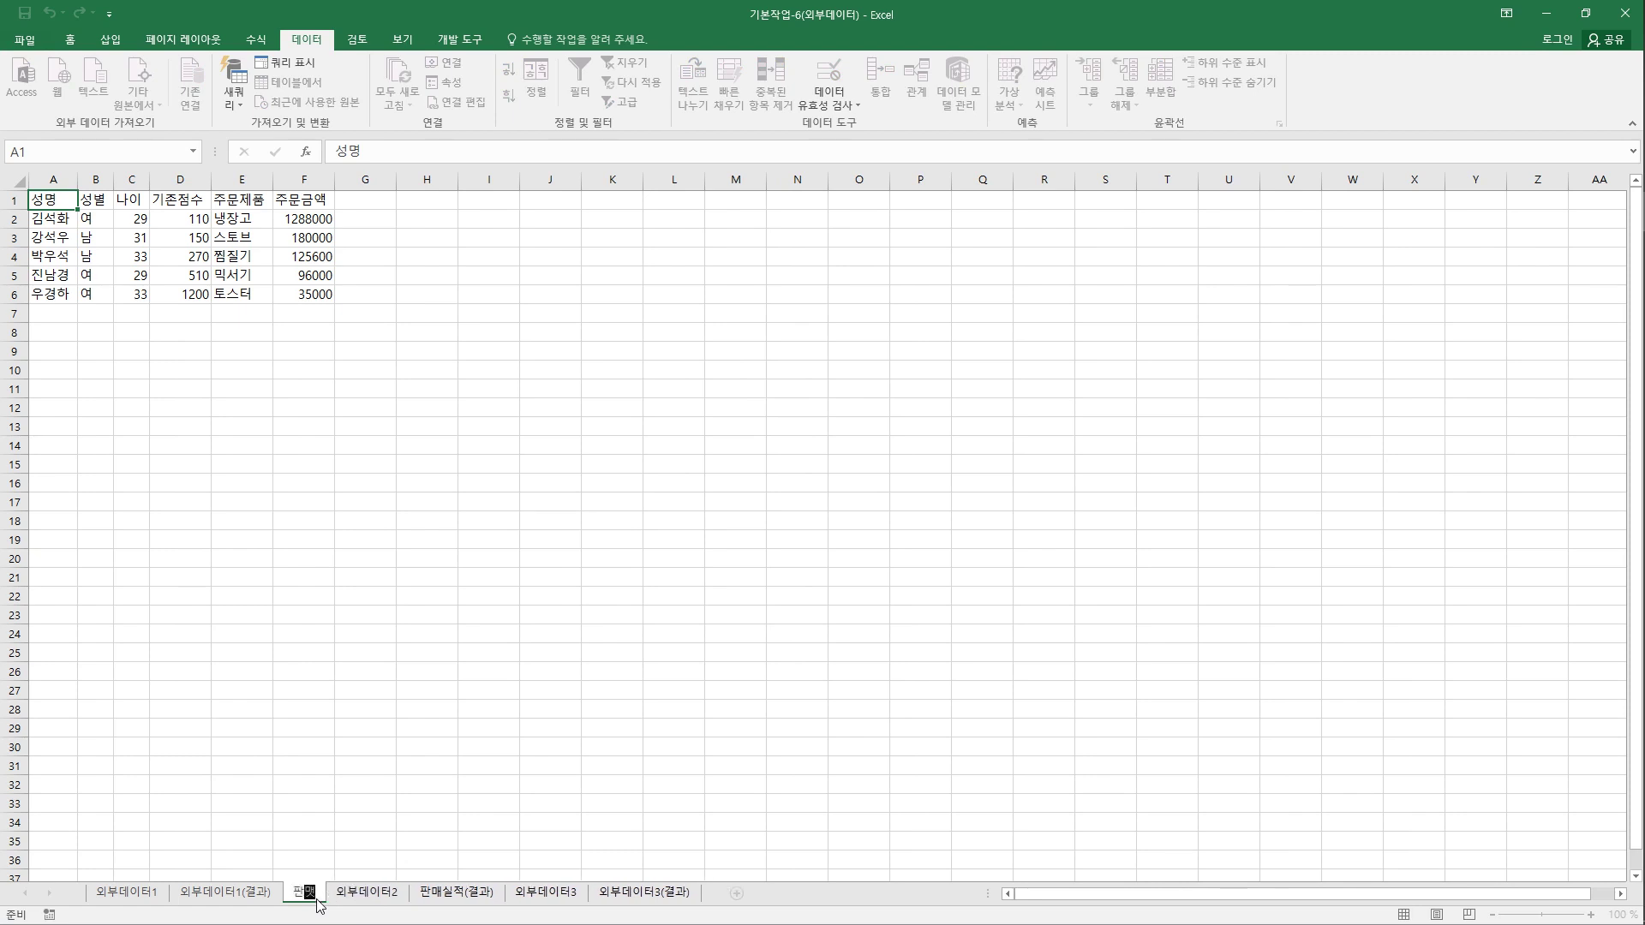
key(Return)
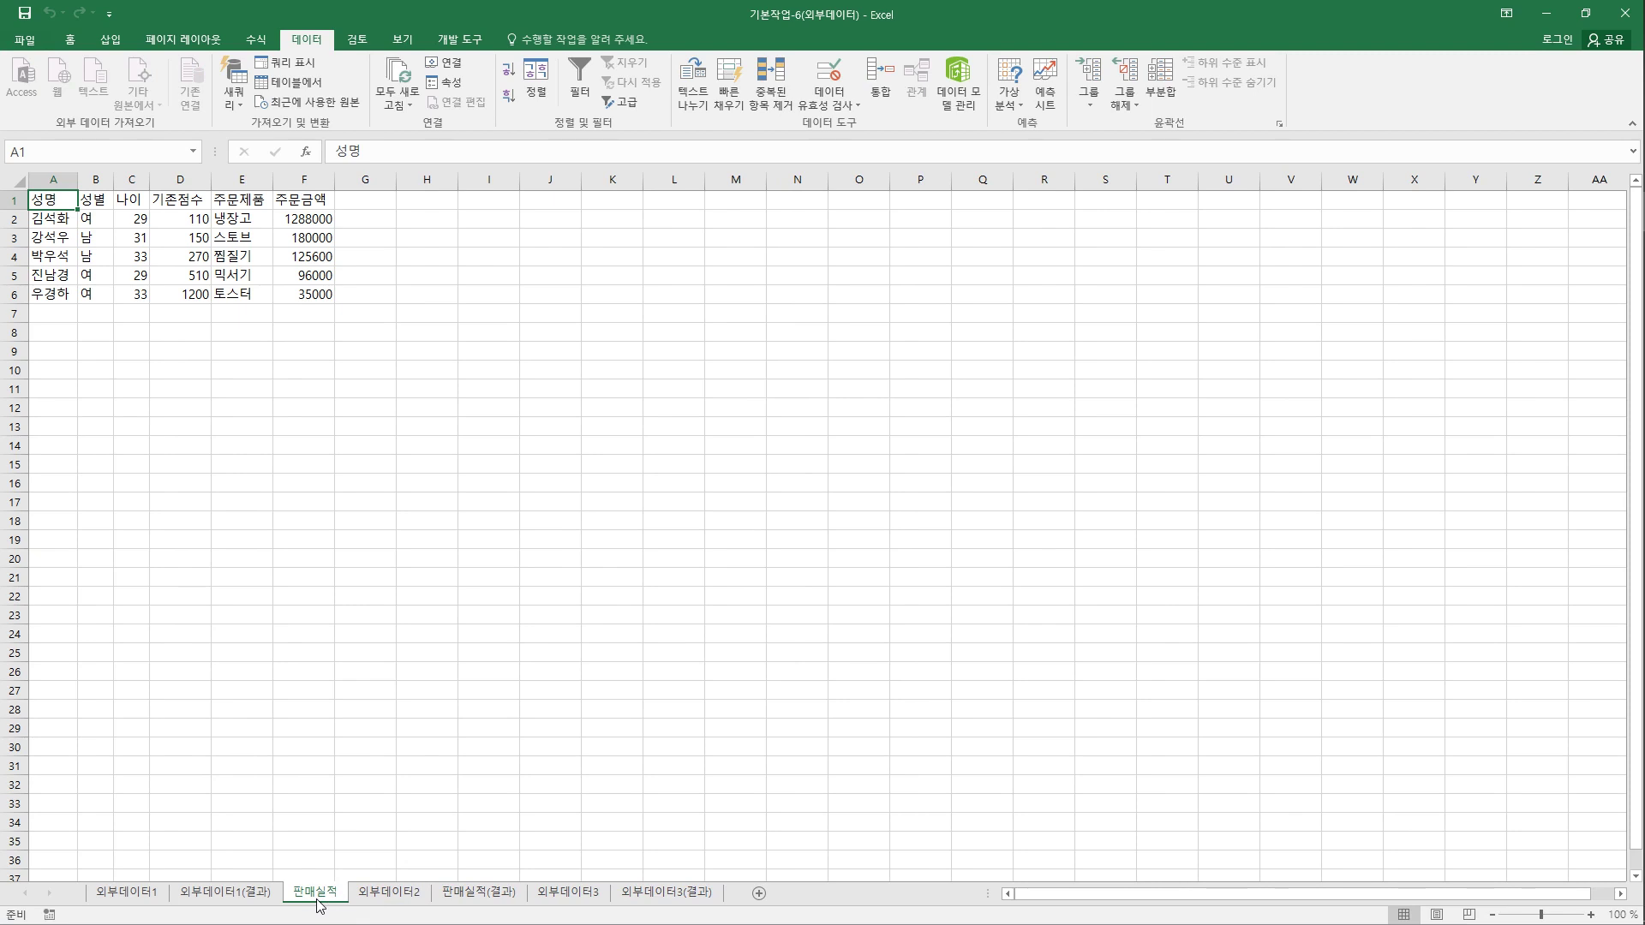
- Compare the imported data on the 판매실적 sheet with the 판매실적(결과) sheet
click(457, 904)
click(341, 895)
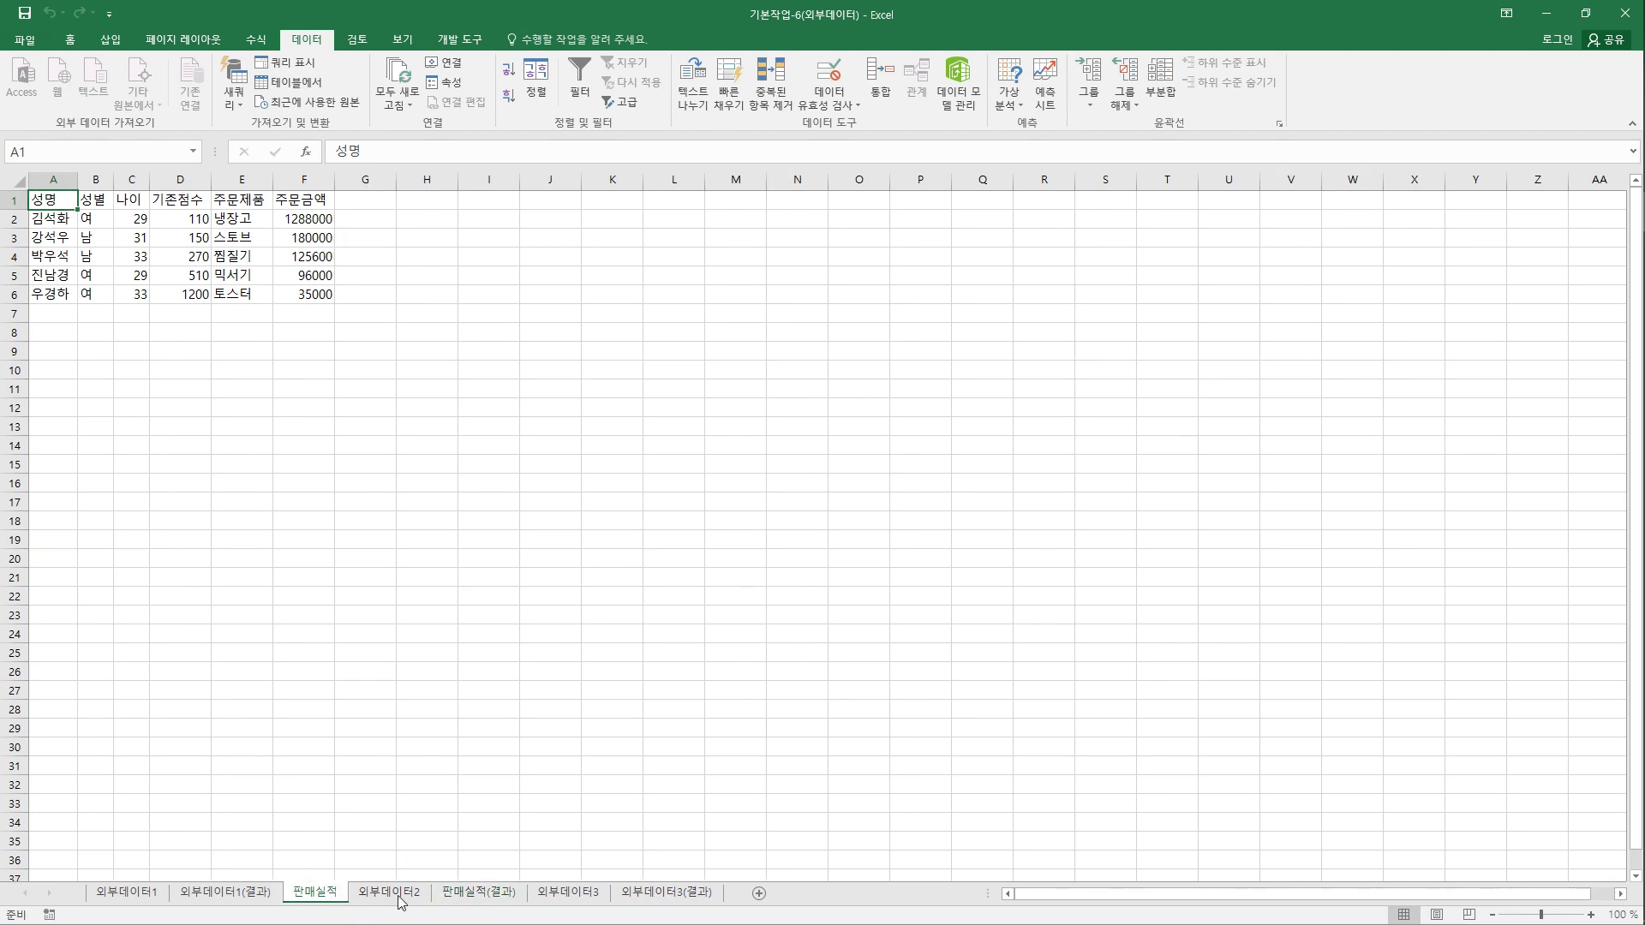
click(457, 899)
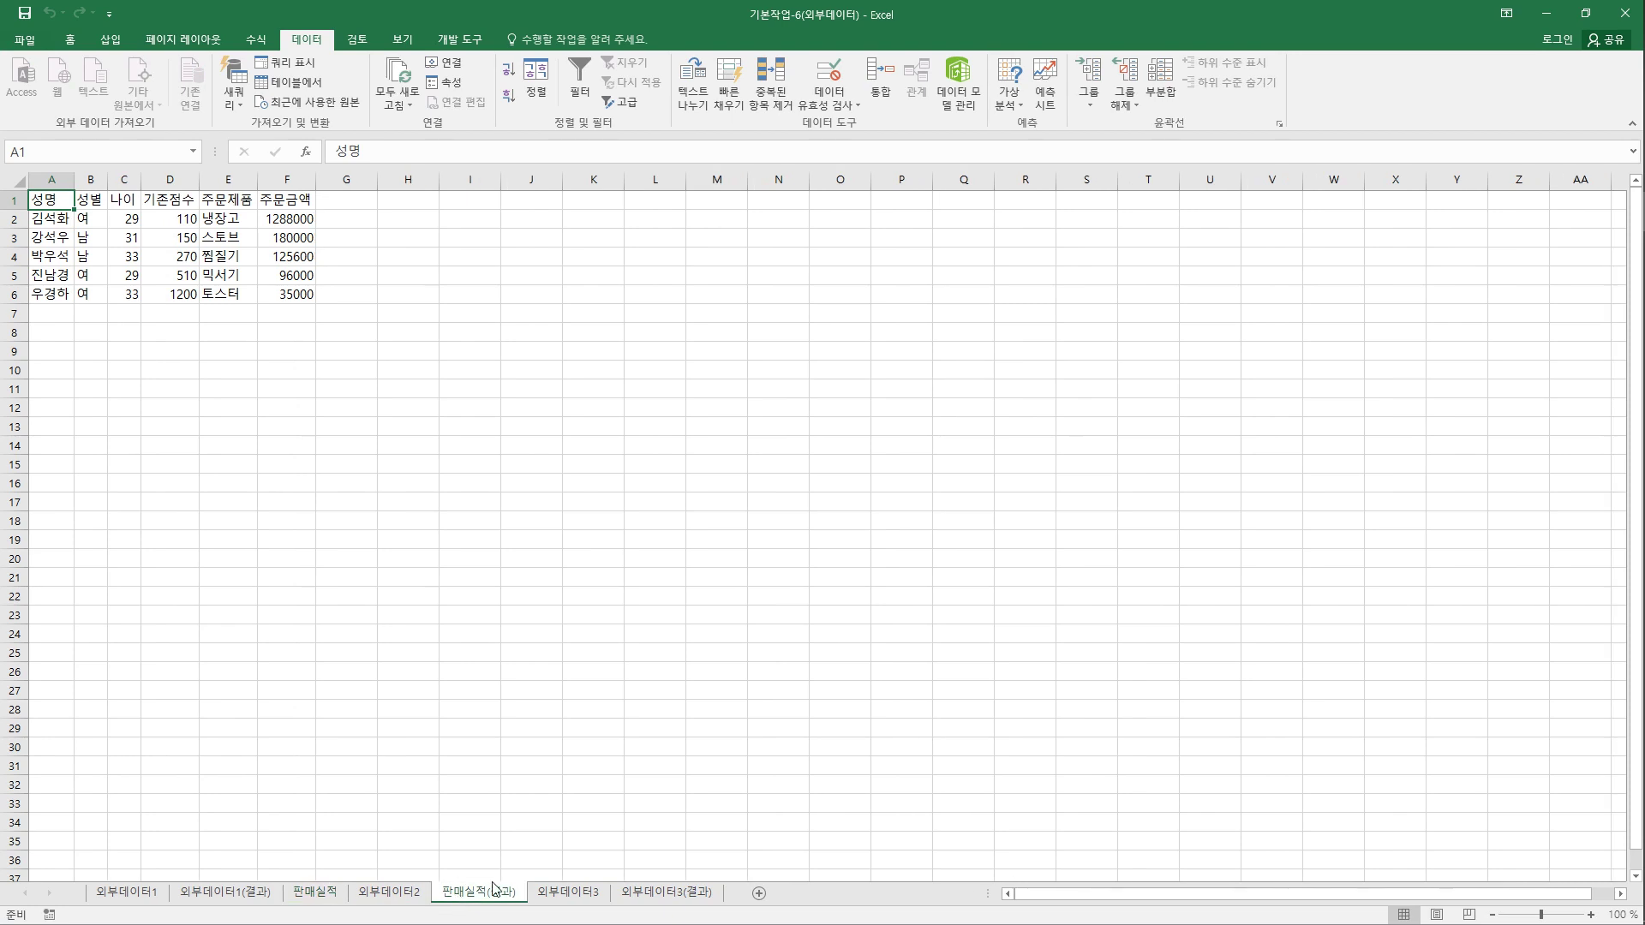
- Import the text file 환경개선 투자자금 from the 외부데이터3 sheet as delimited data, with tab as the delimiter
click(569, 895)
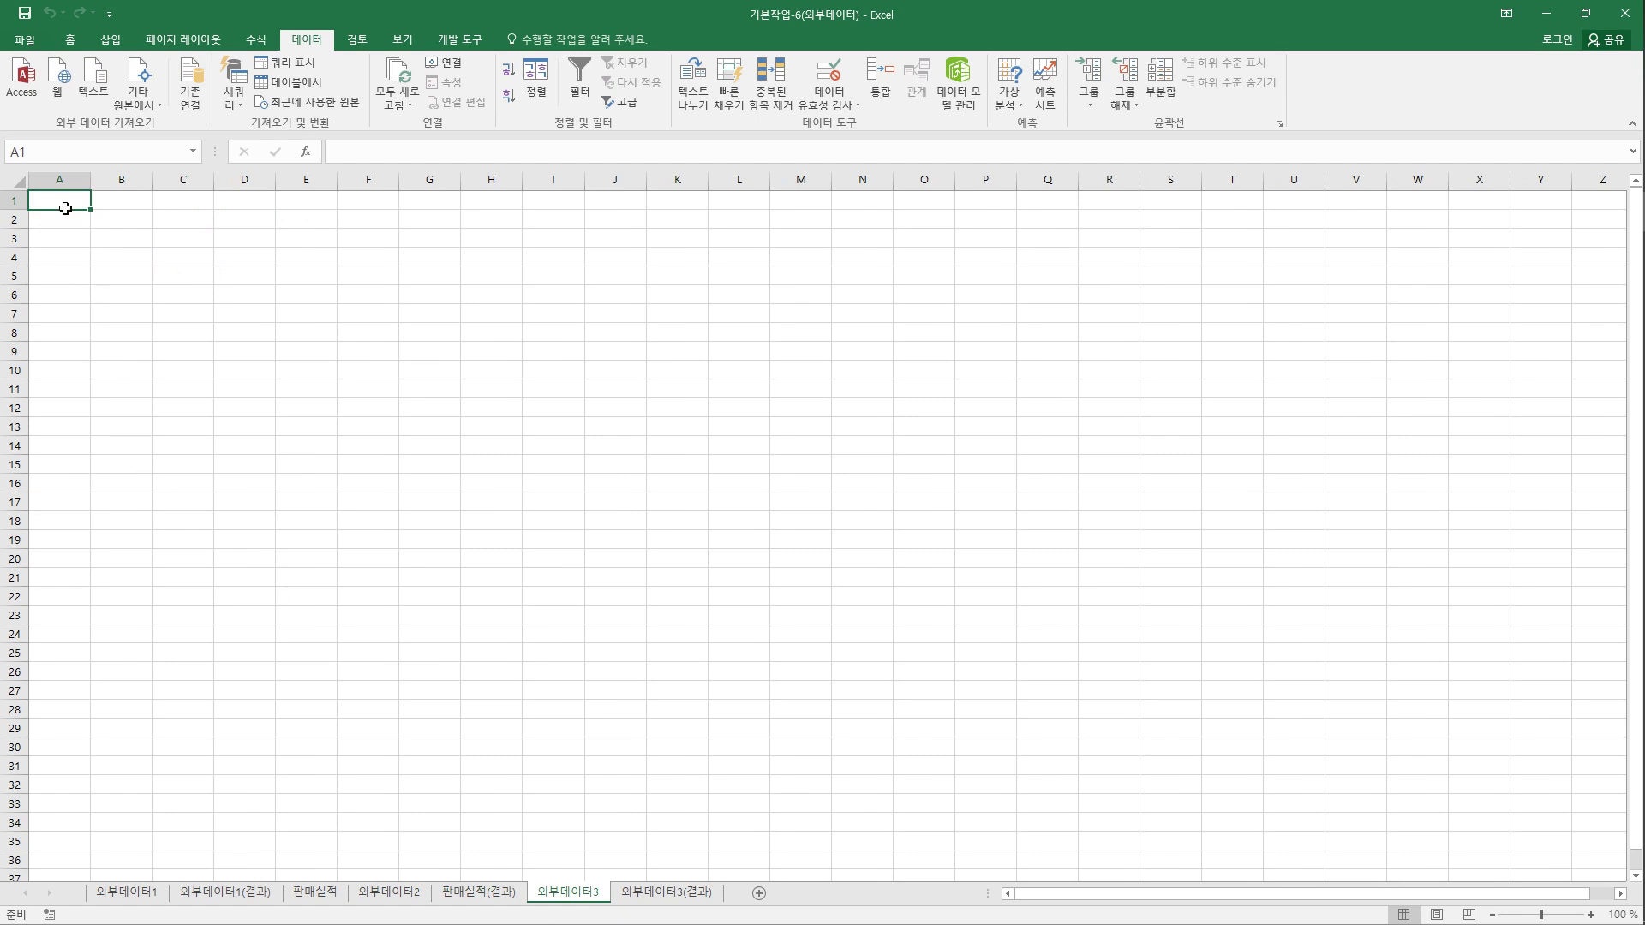
click(96, 103)
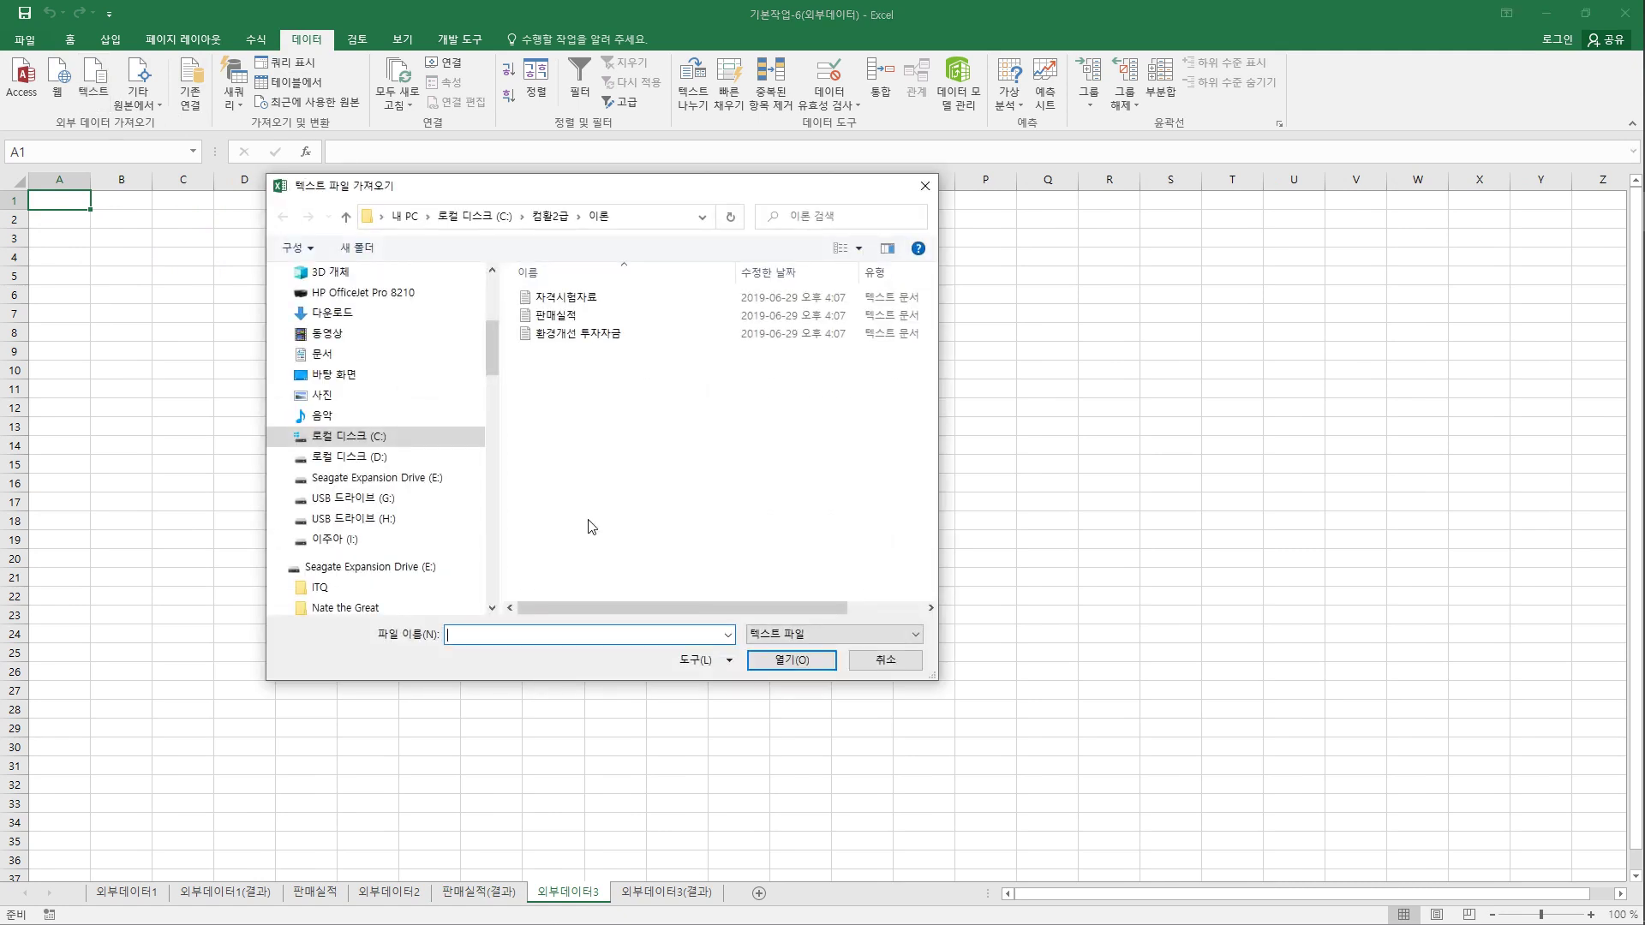
click(580, 339)
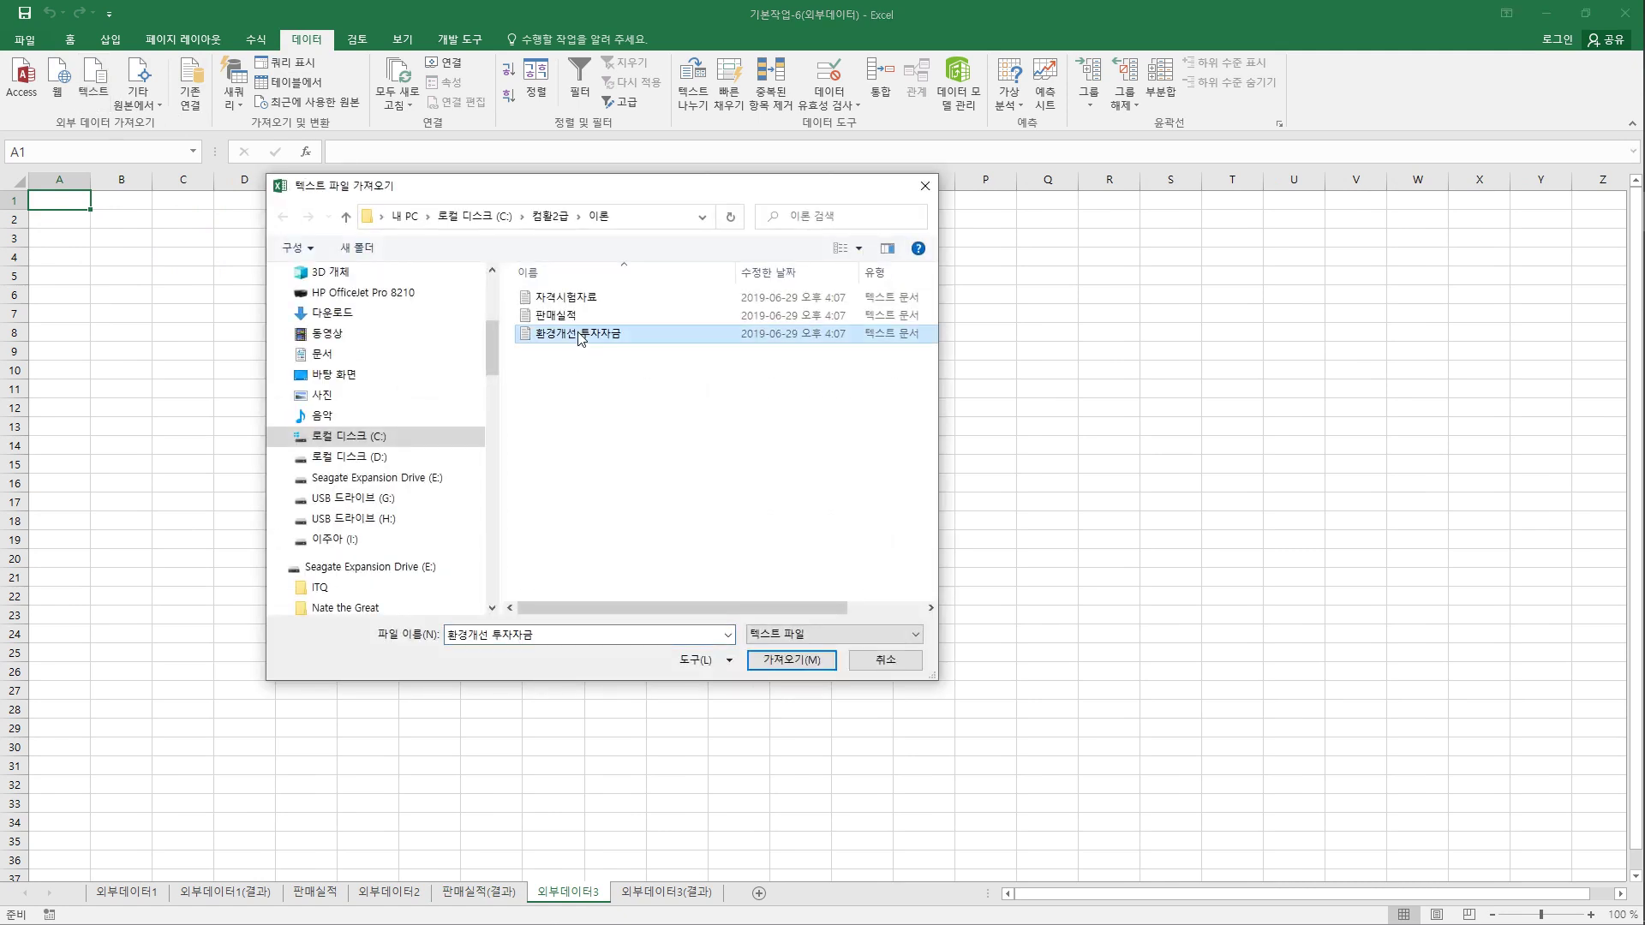
click(788, 665)
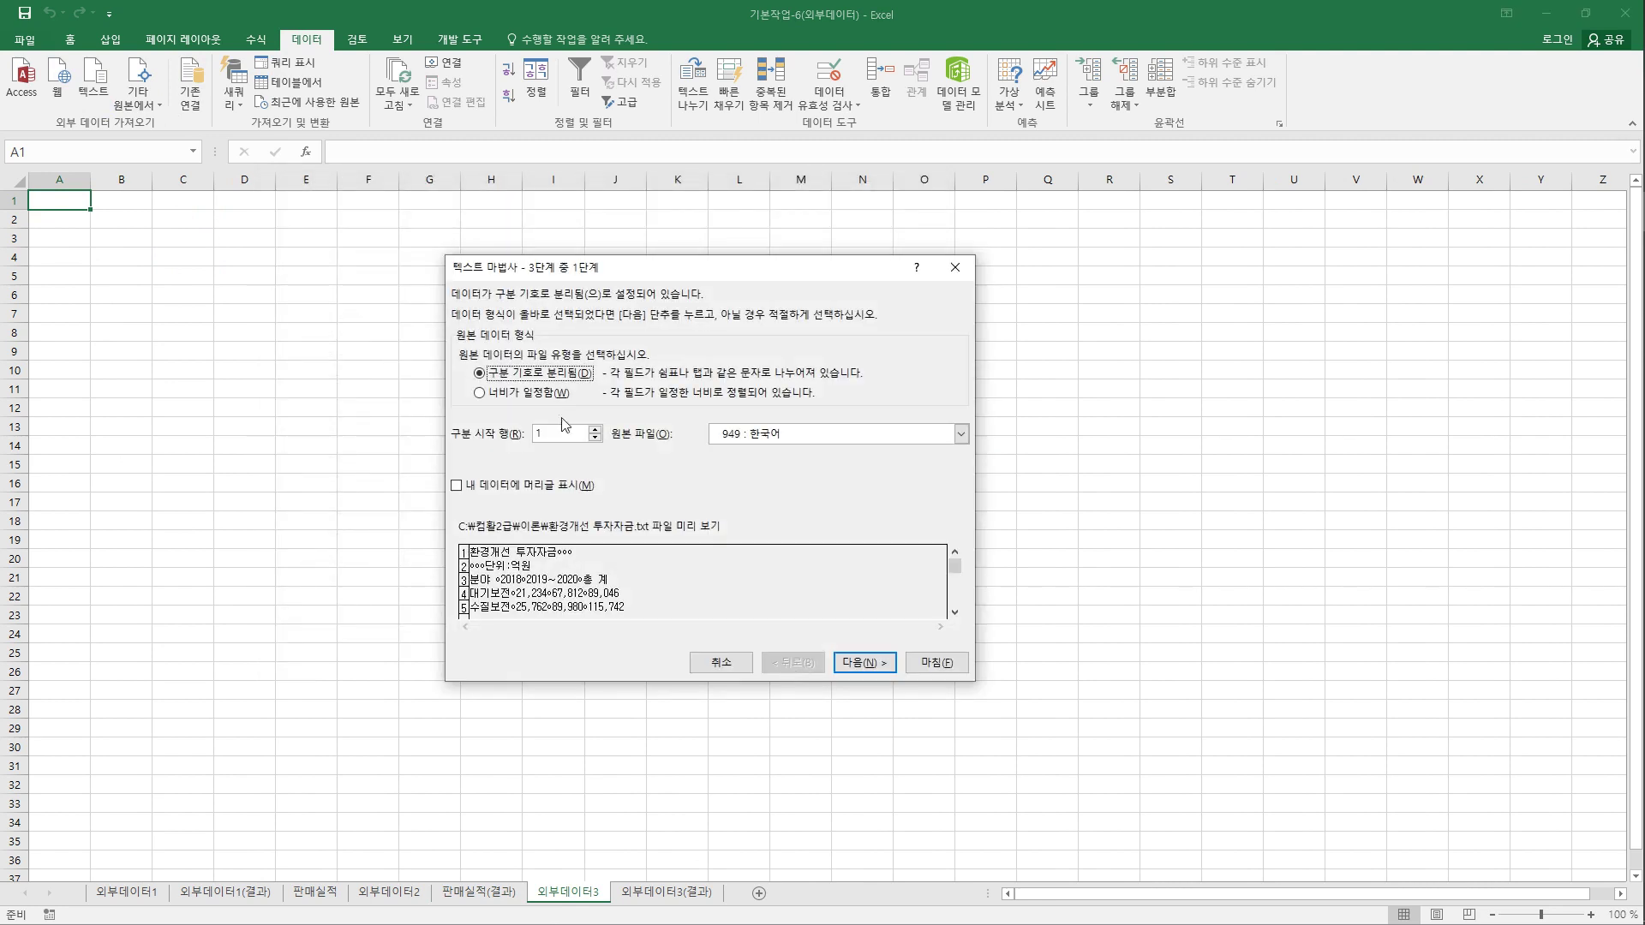
click(856, 665)
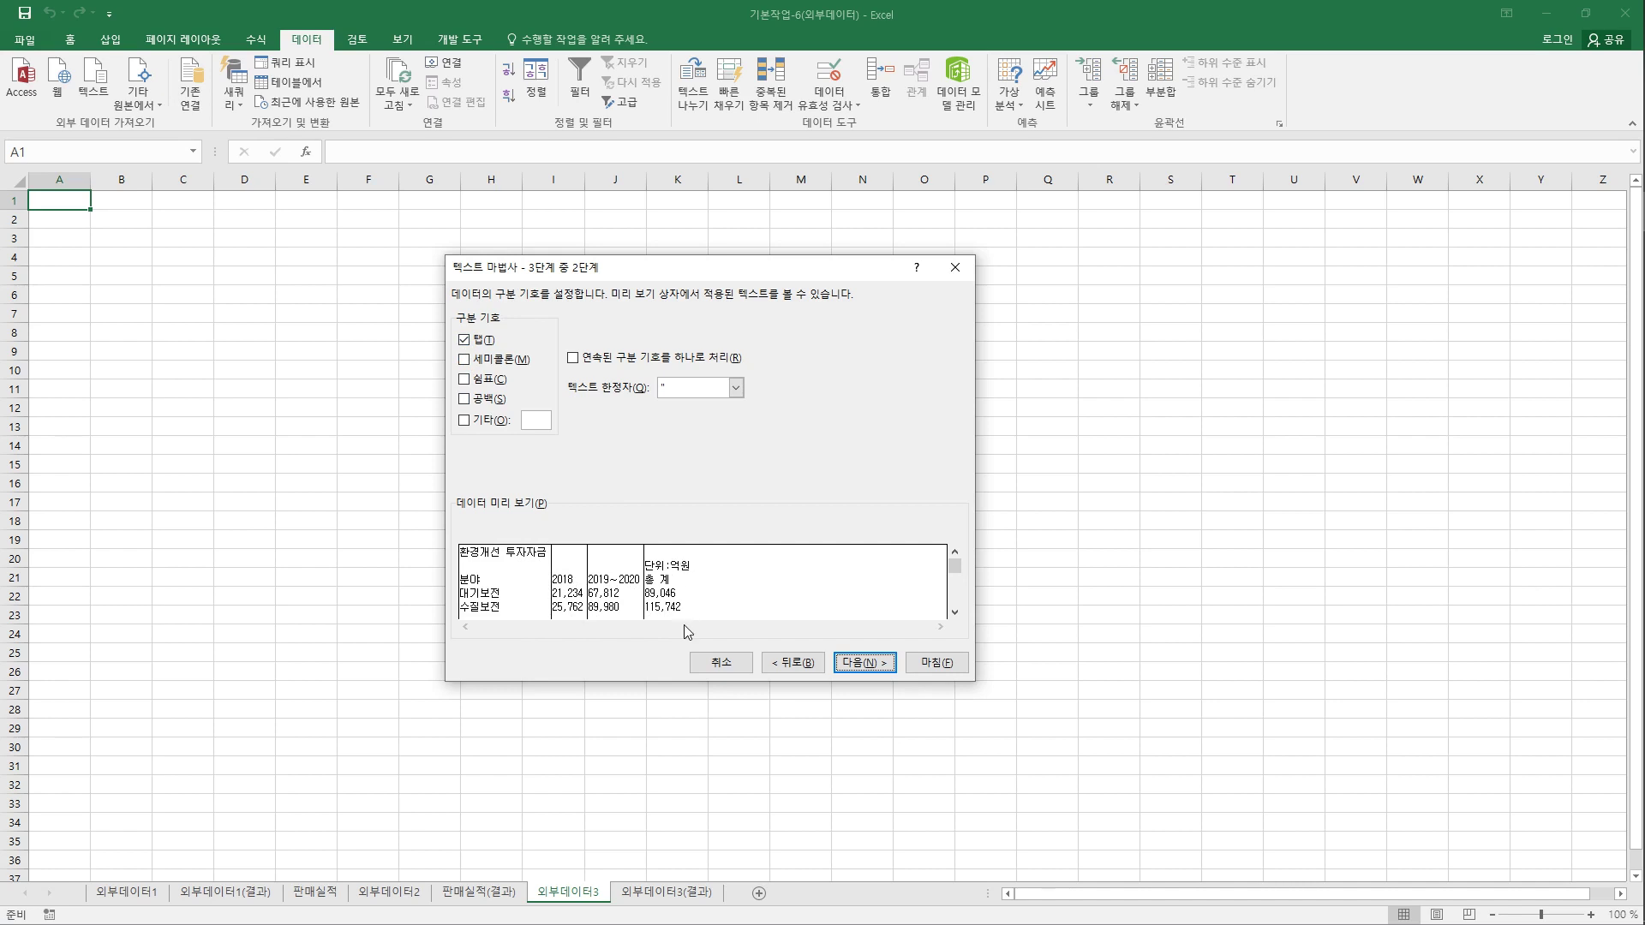
click(856, 665)
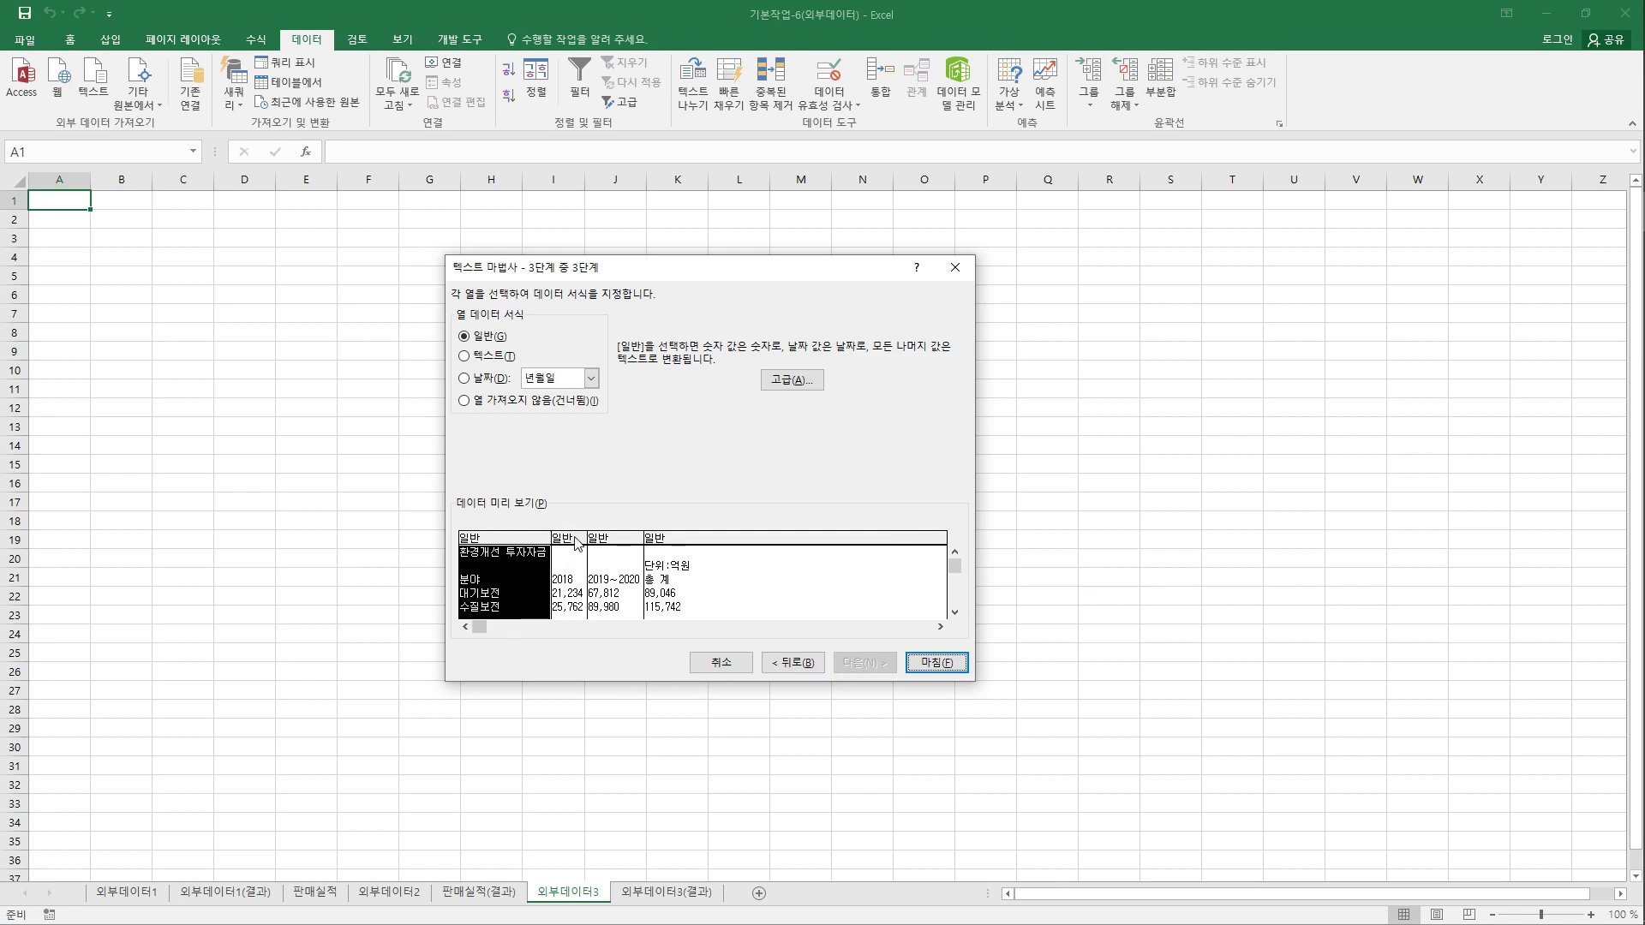
- Exclude the 2018 column from the import and load the data into the existing worksheet 외부데이터3 at cell A1
click(570, 572)
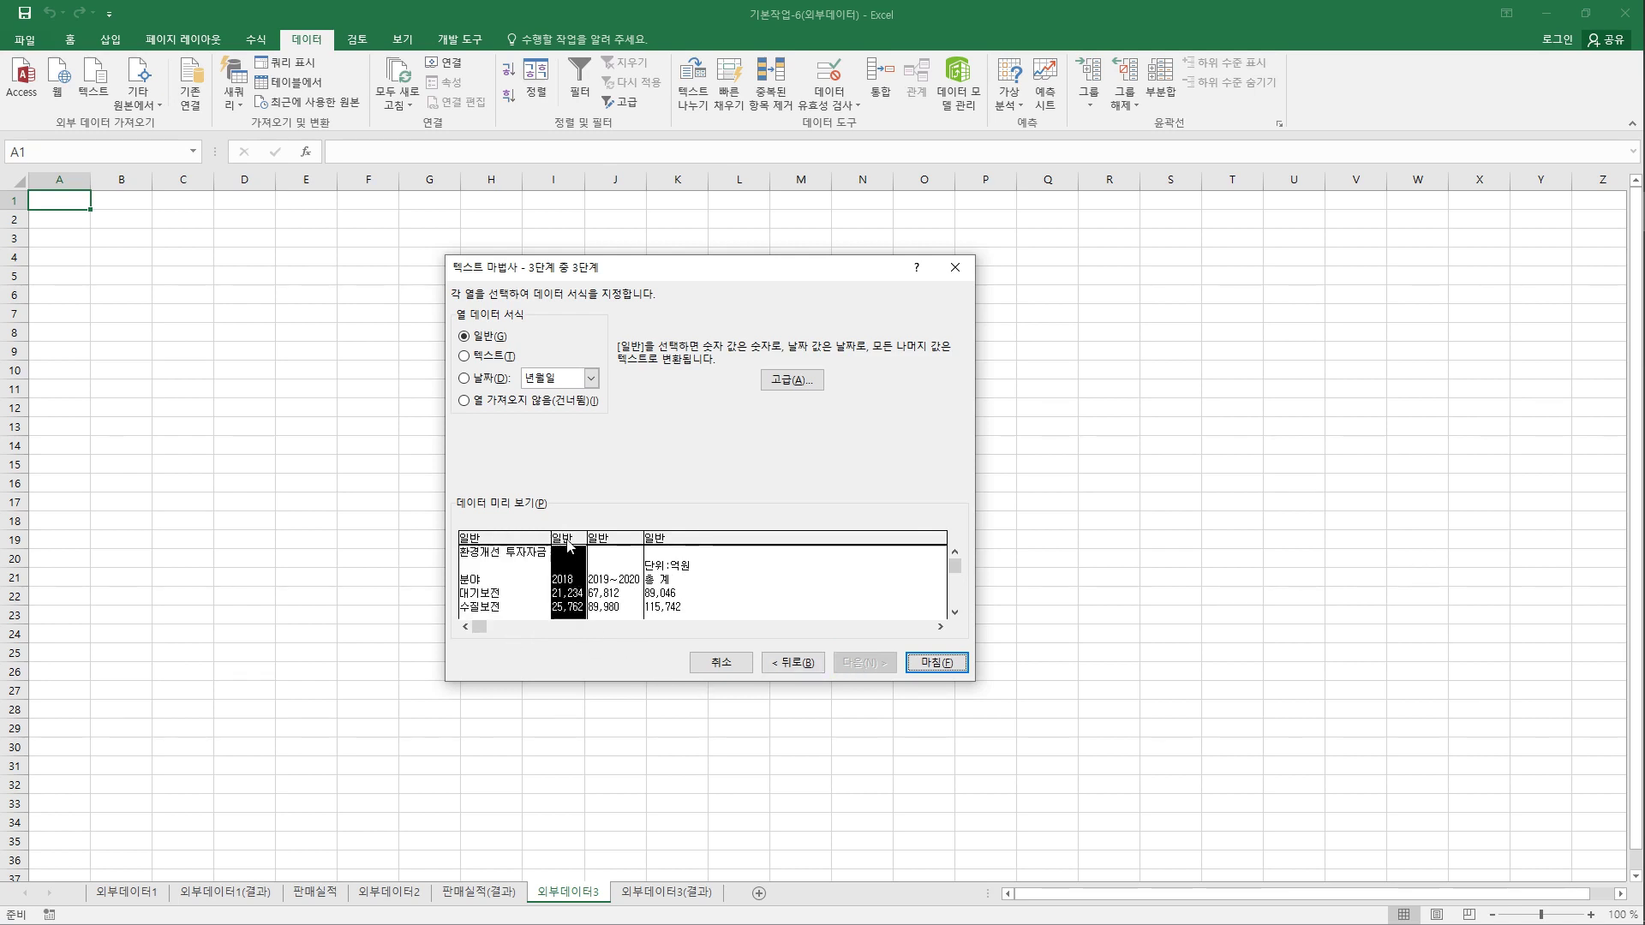
click(517, 408)
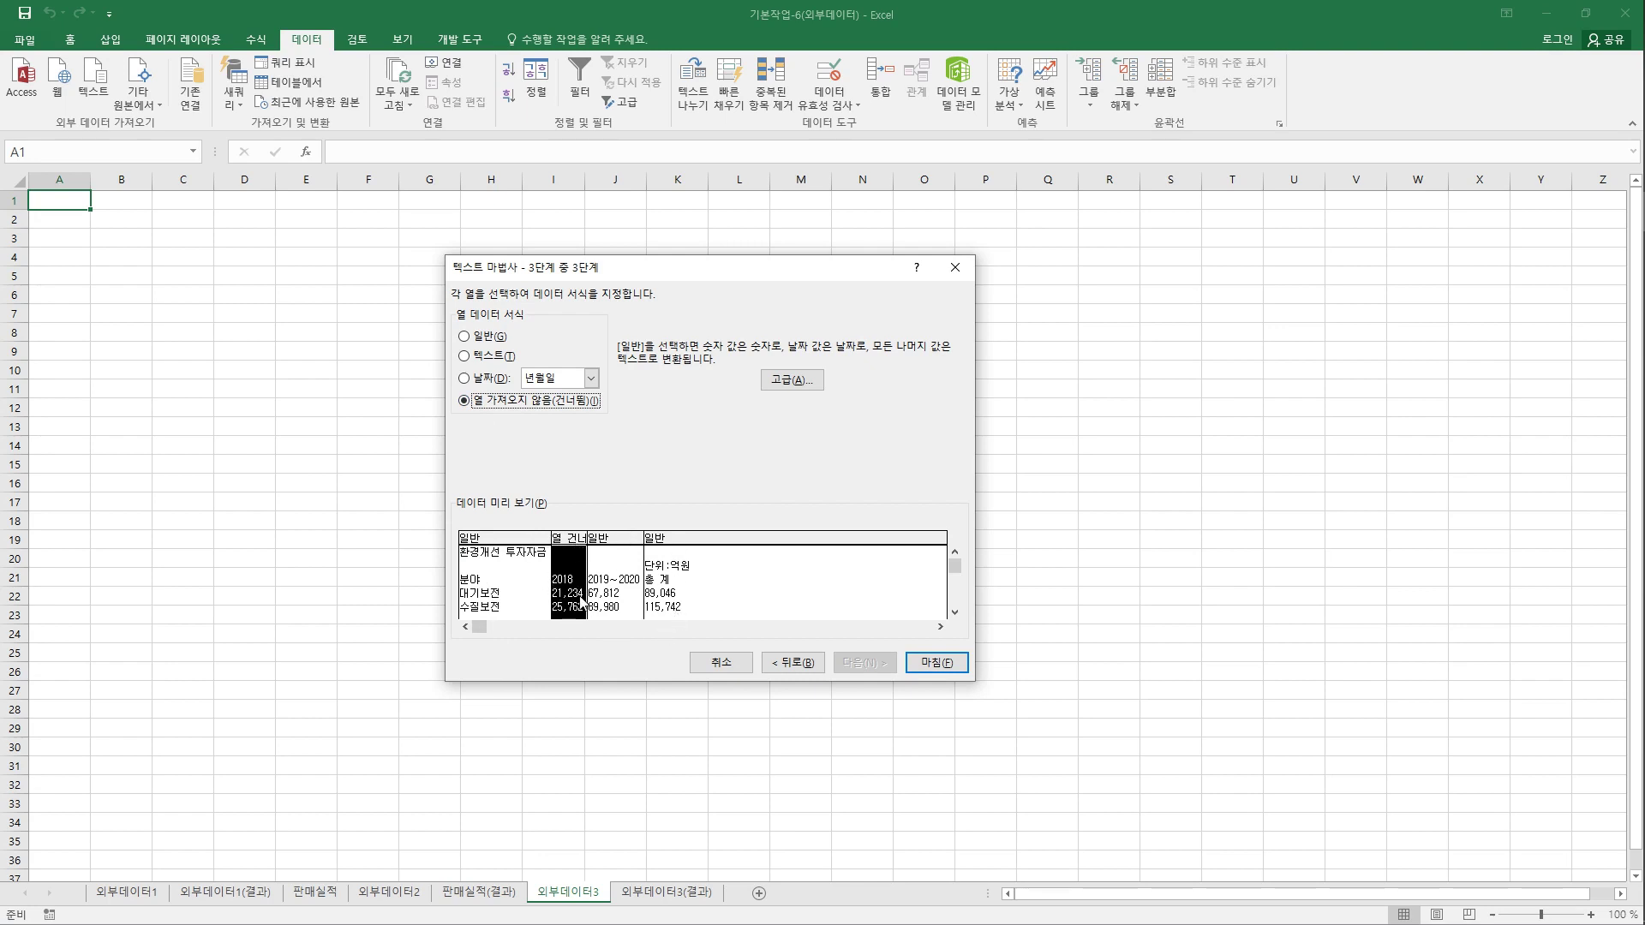
click(949, 664)
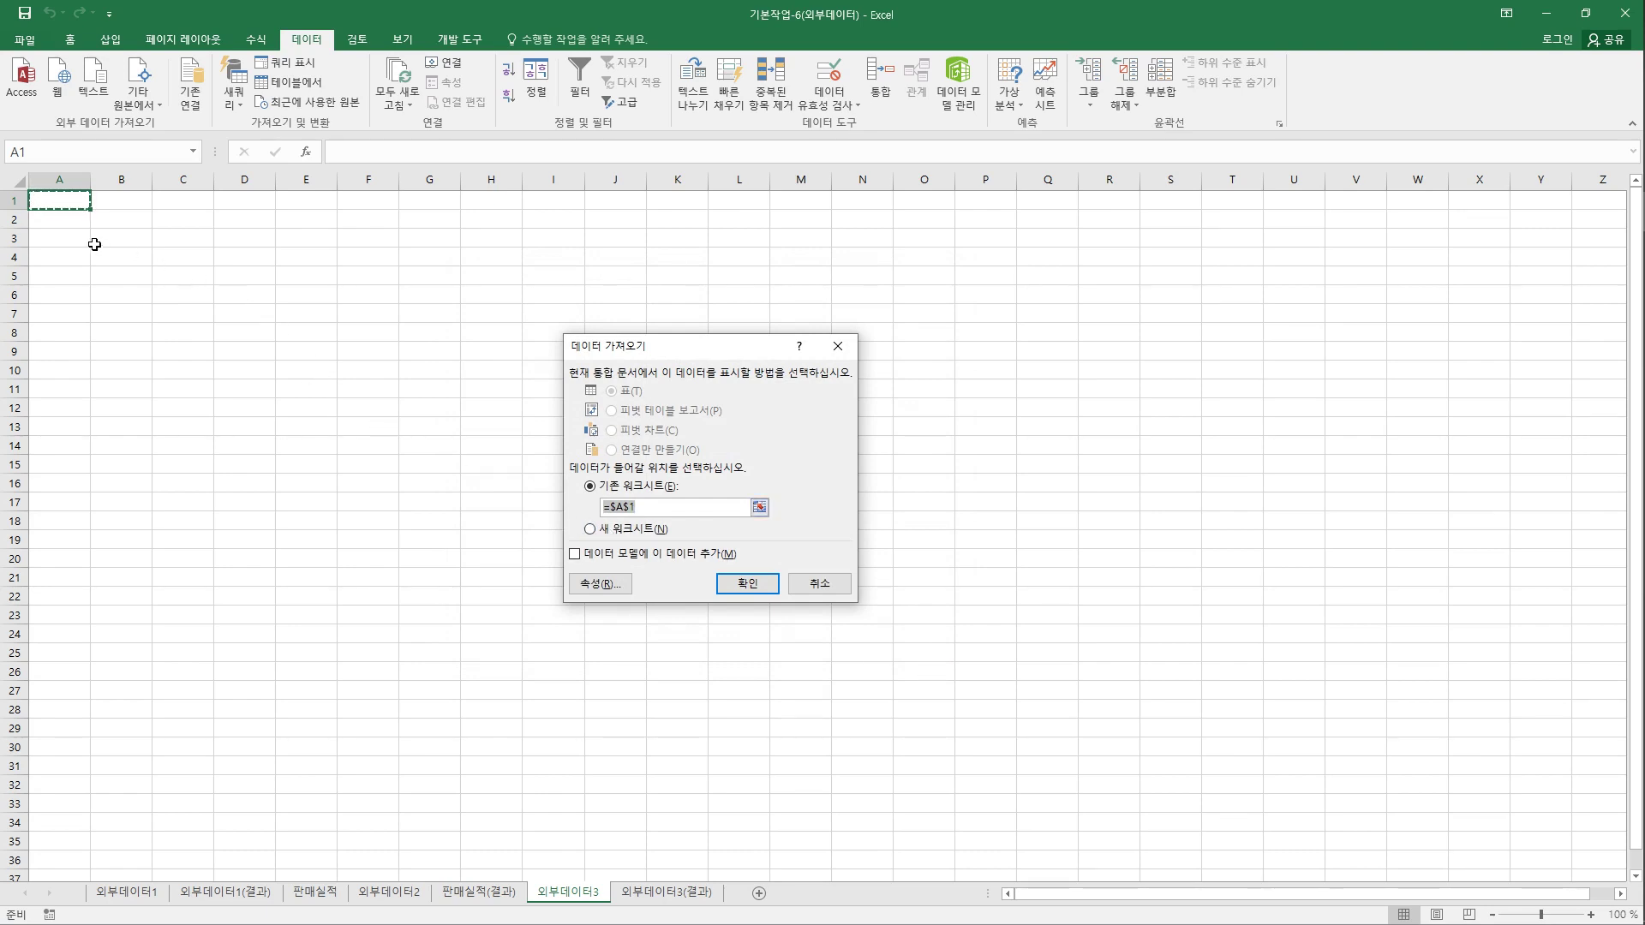
click(67, 206)
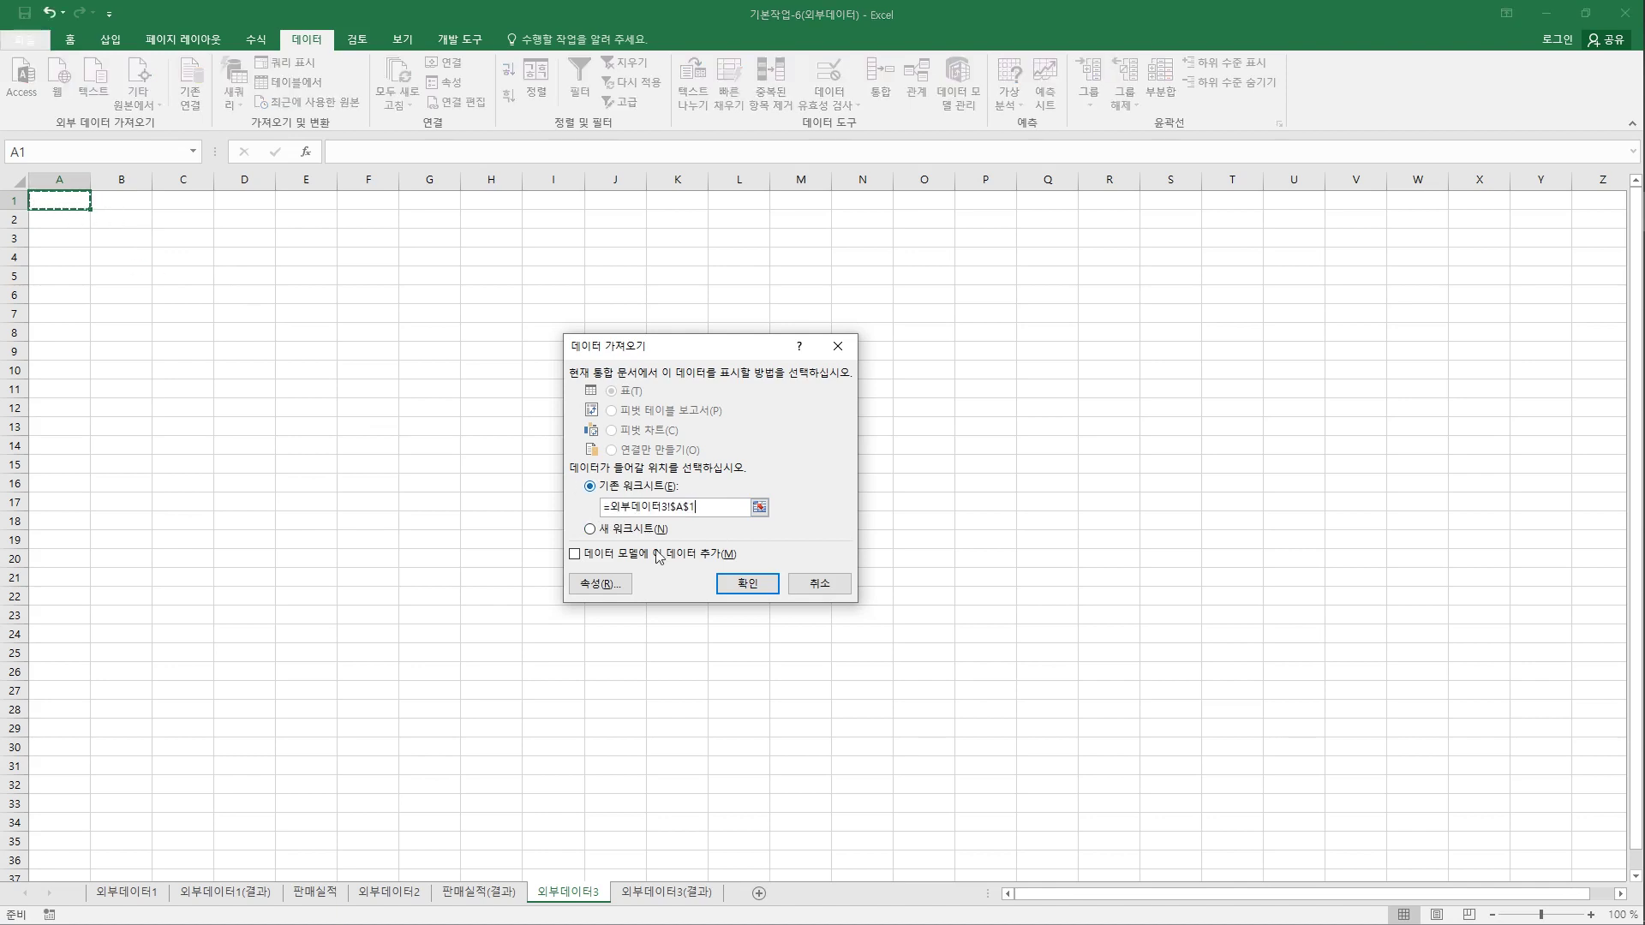
click(761, 589)
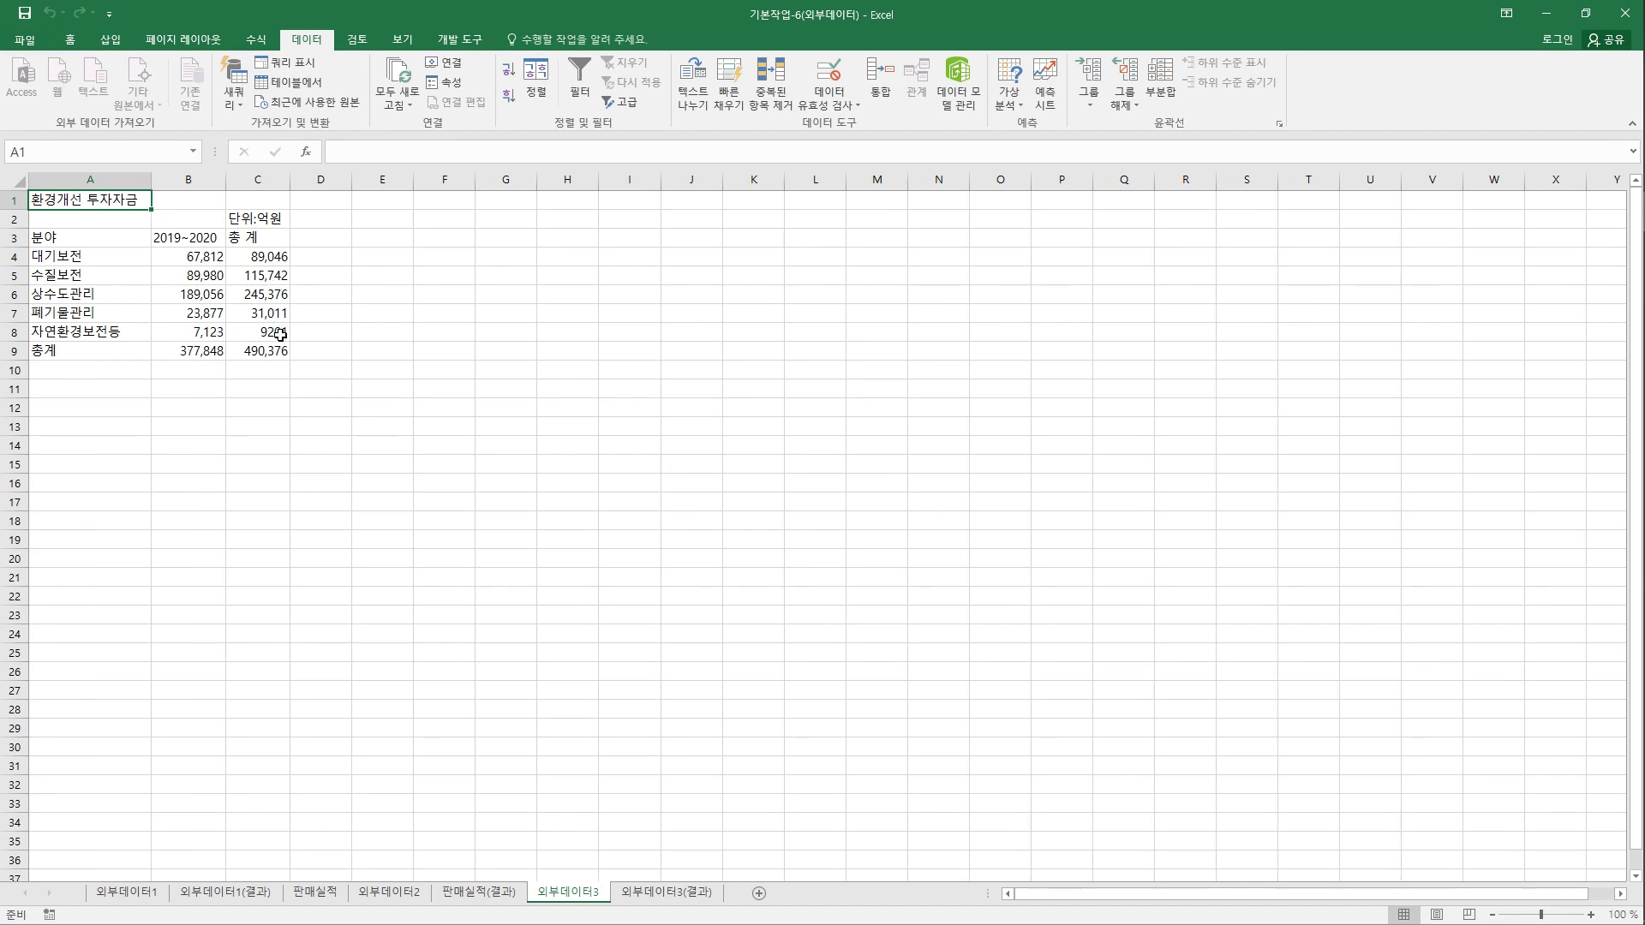
- Compare the imported data on the 외부데이터3 sheet with the 외부데이터3(결과) sheet
click(423, 368)
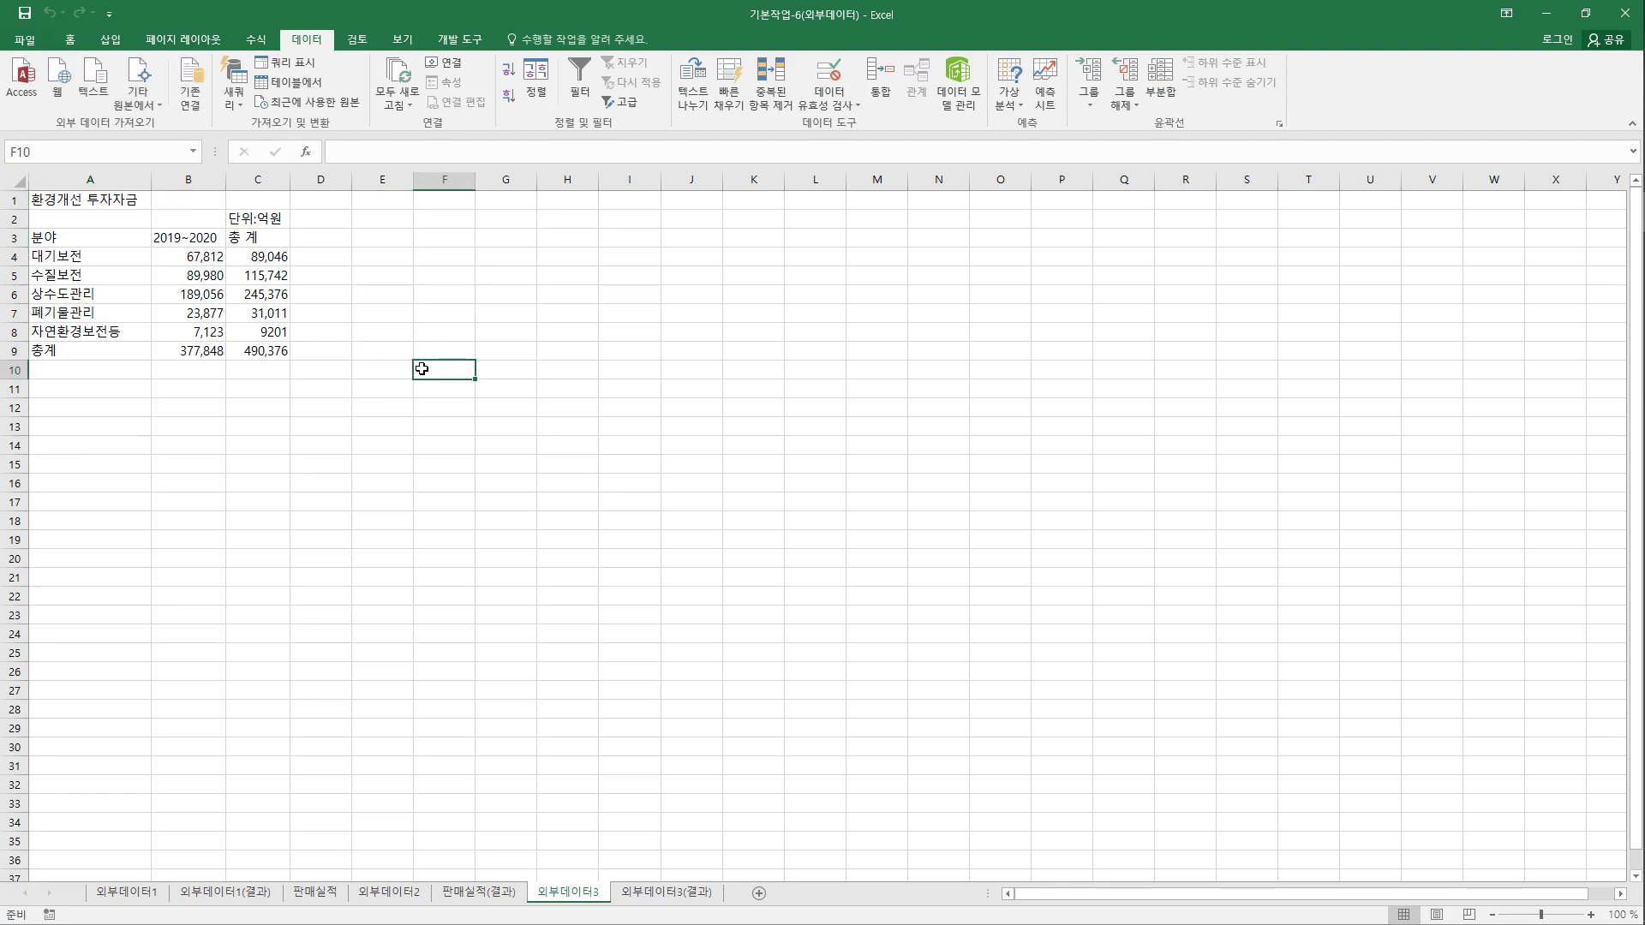
click(662, 894)
click(585, 895)
click(646, 726)
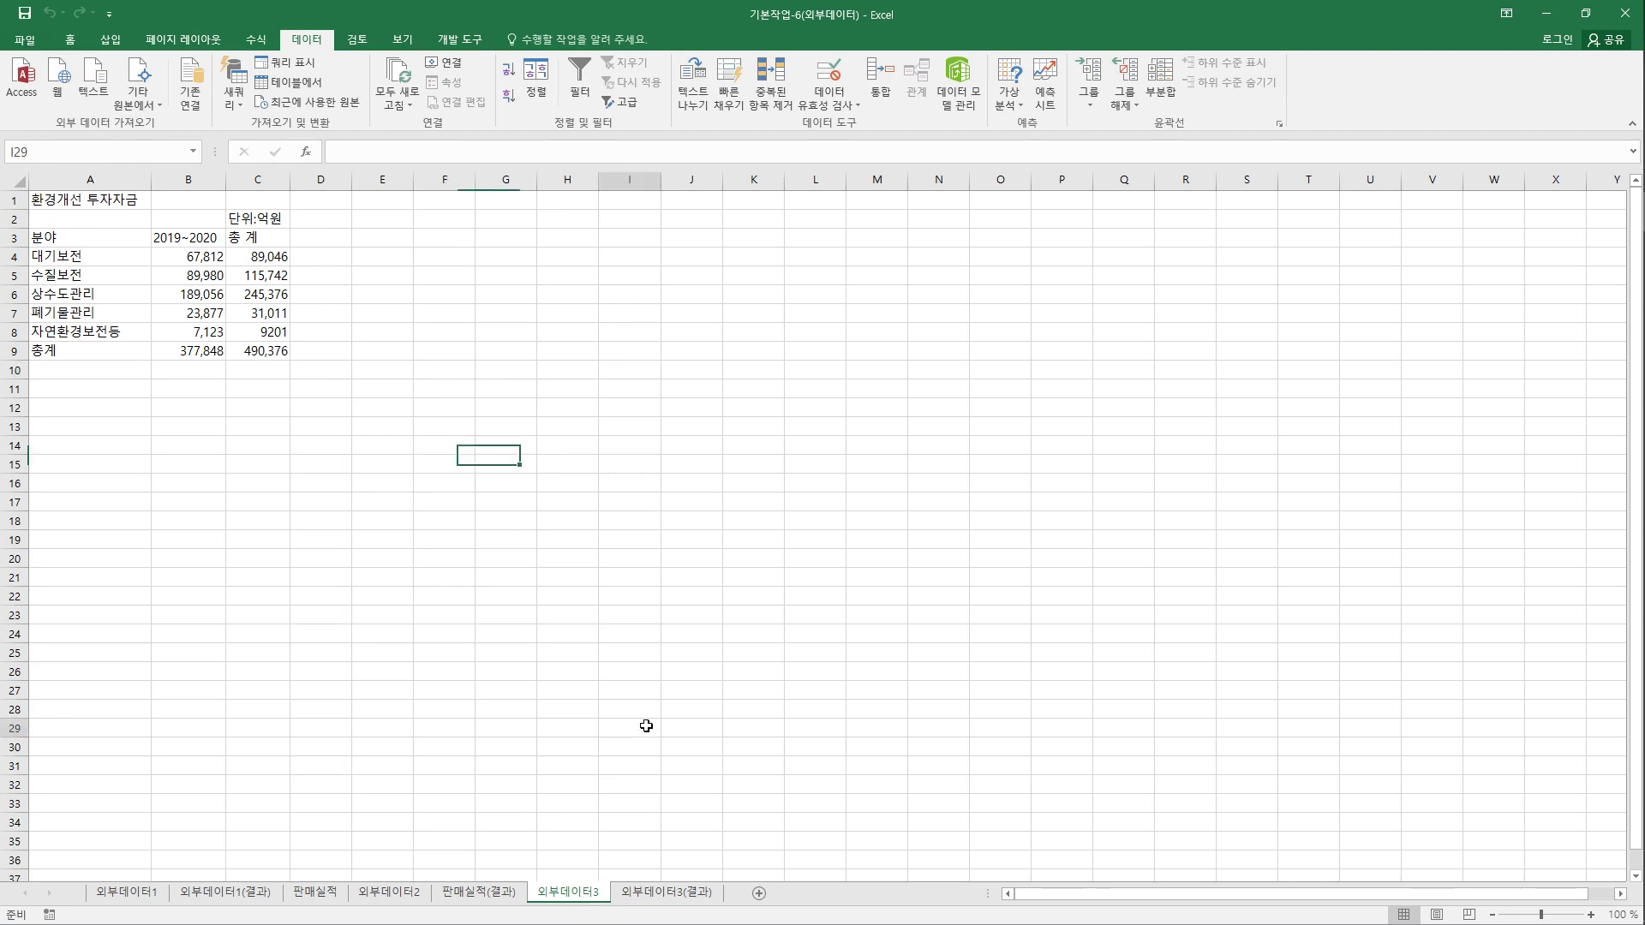